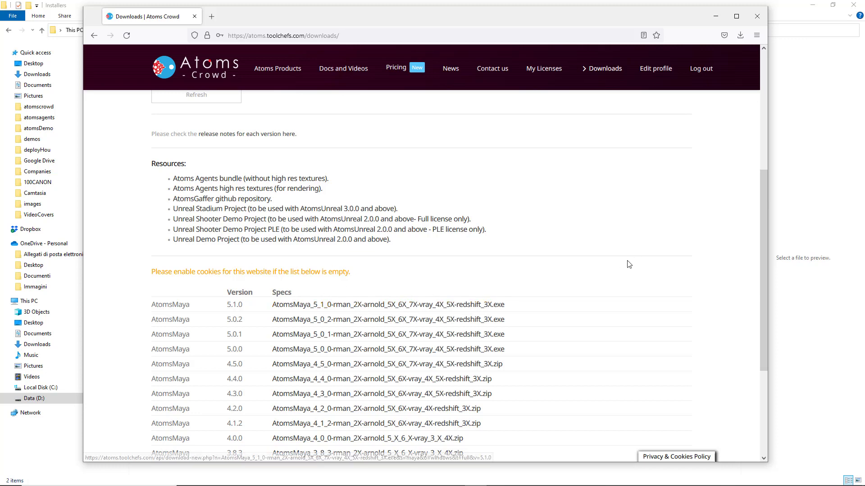
Switch to the Installers folder in File Explorer and launch the AtomsMaya 5.1.0 installer
scroll(629, 264, "down", 1)
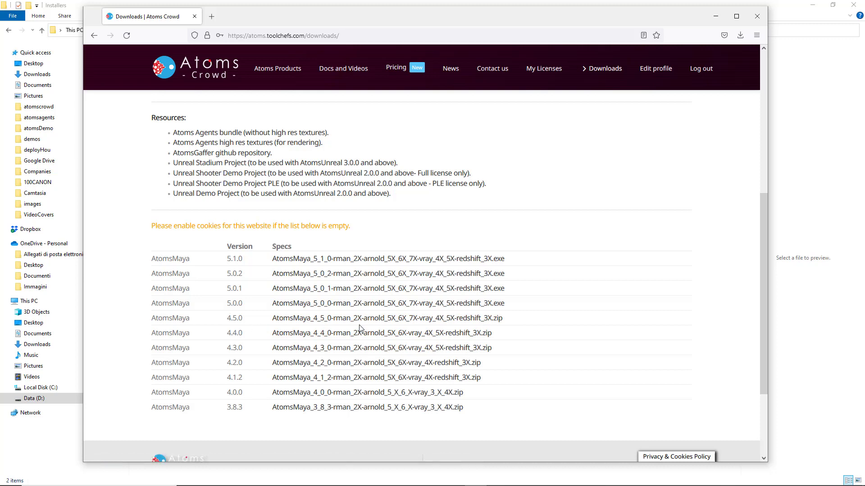
scroll(491, 374, "up", 2)
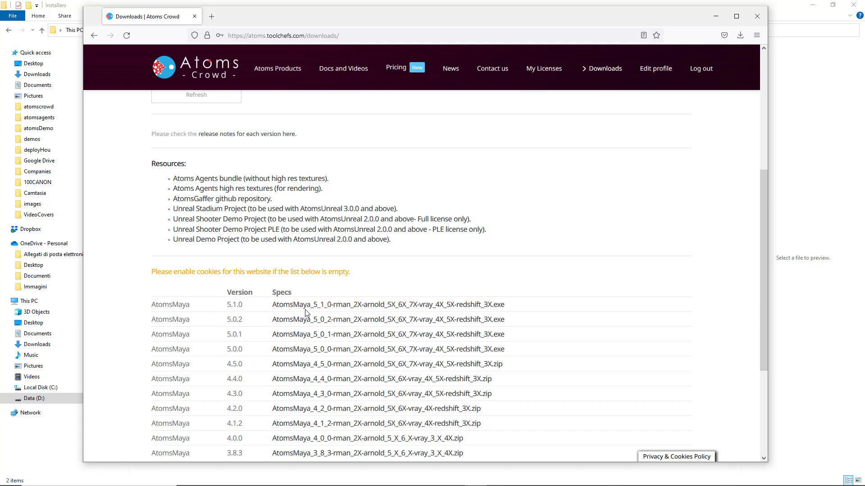
left_click(80, 28)
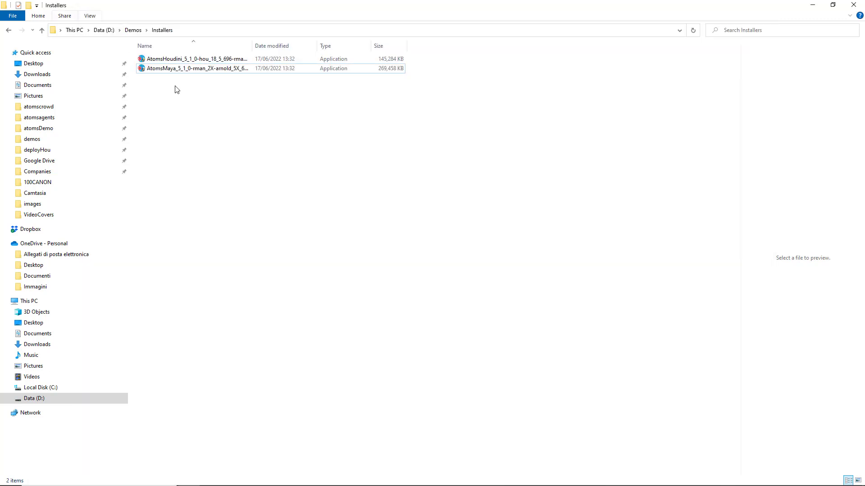
left_click(195, 69)
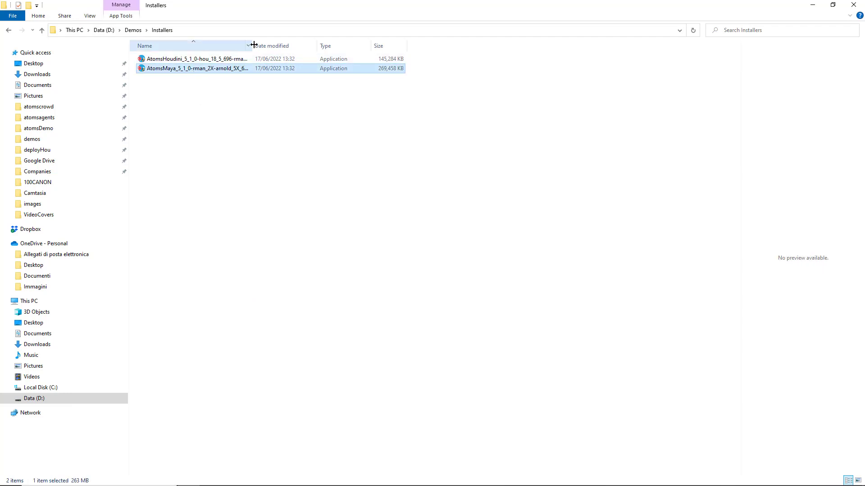
left_click_drag(254, 45, 298, 45)
double_click(205, 71)
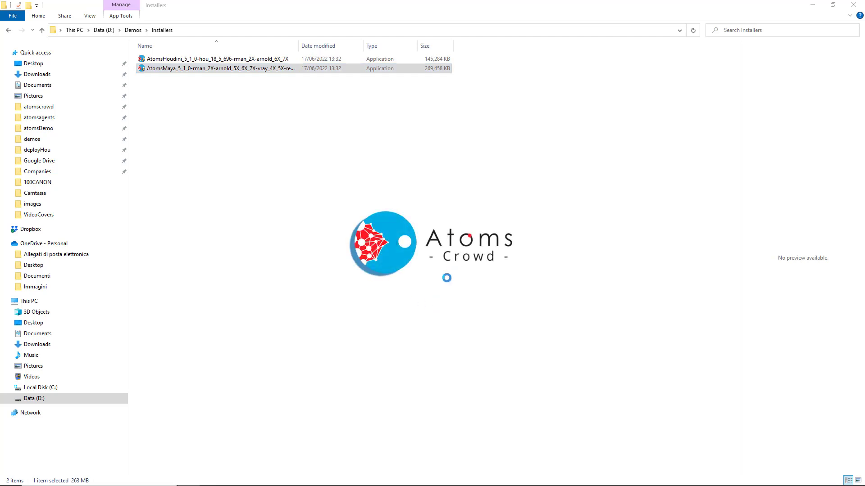
Accept the license agreement and continue with the default AtomsMaya-5_1_0 installation directory under Program Files\Toolchefs
left_click(489, 324)
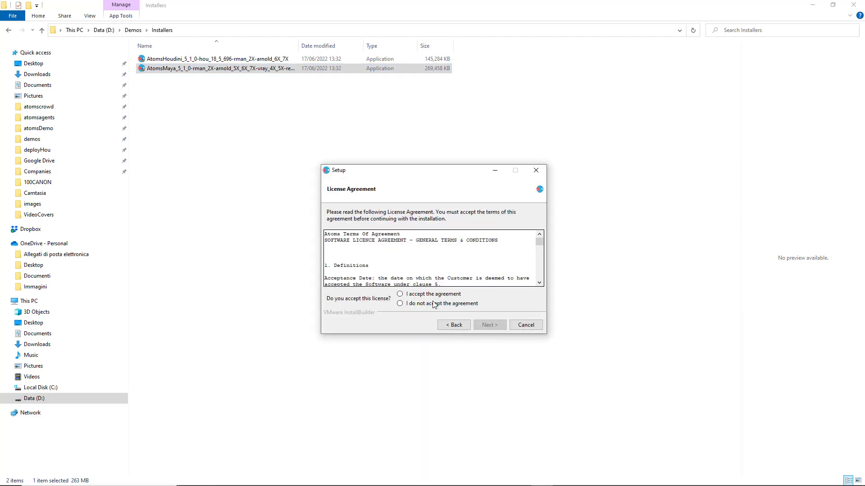
left_click(426, 295)
left_click(487, 325)
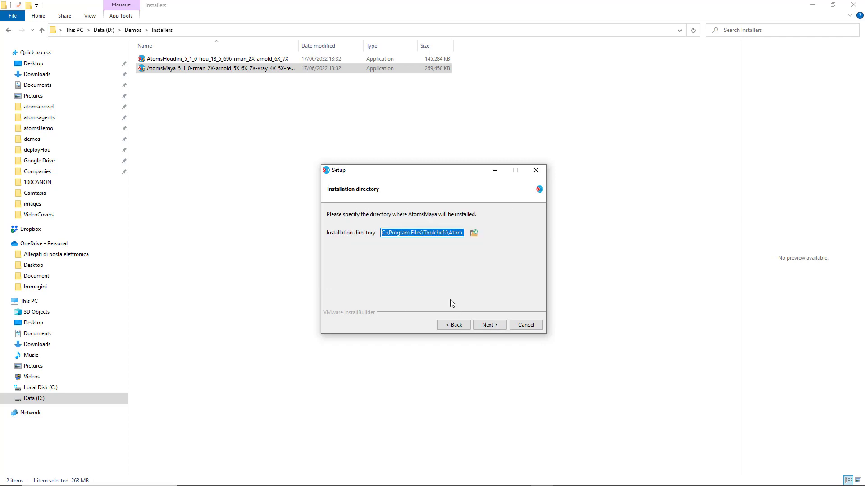
left_click(444, 234)
key("End")
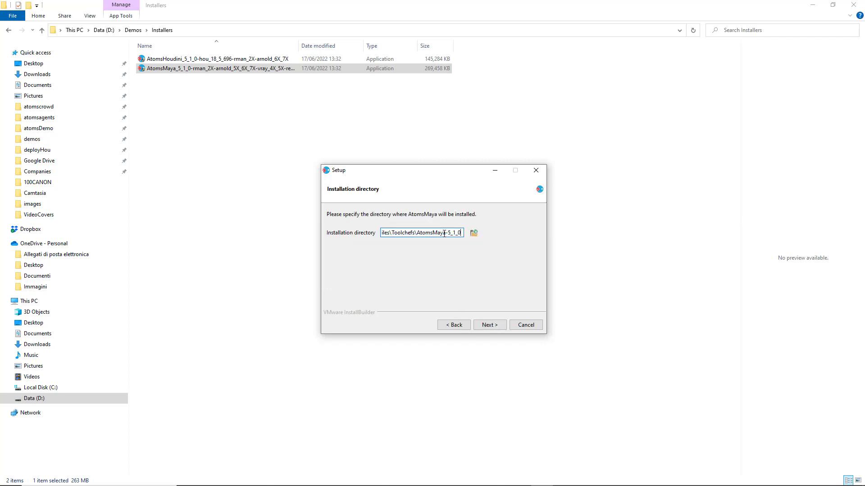
key("Home")
left_click(495, 322)
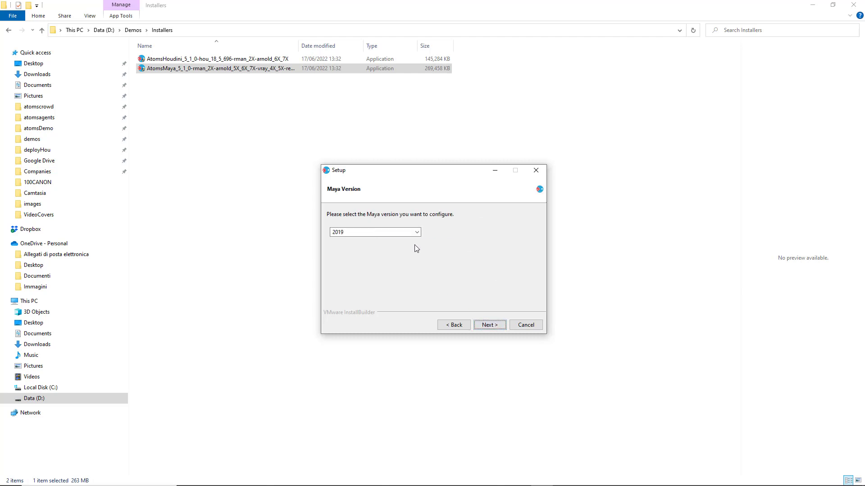
Choose 2020 as the Maya version to configure and continue the setup
left_click(417, 233)
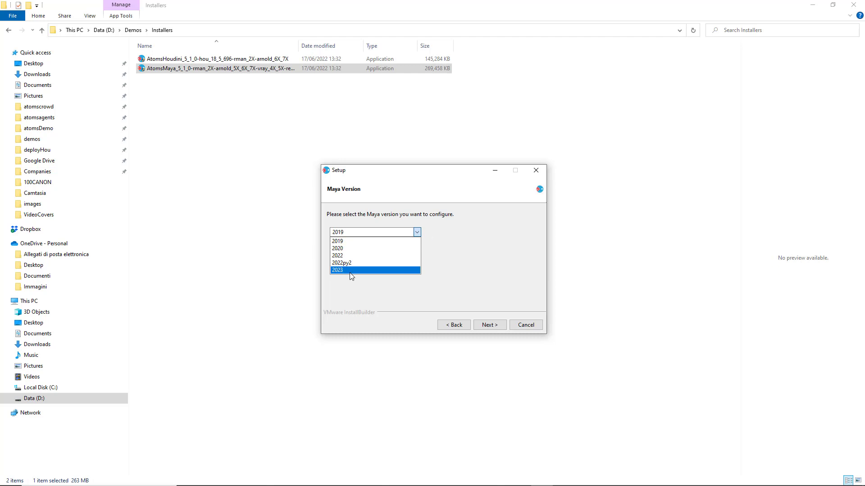
left_click(477, 253)
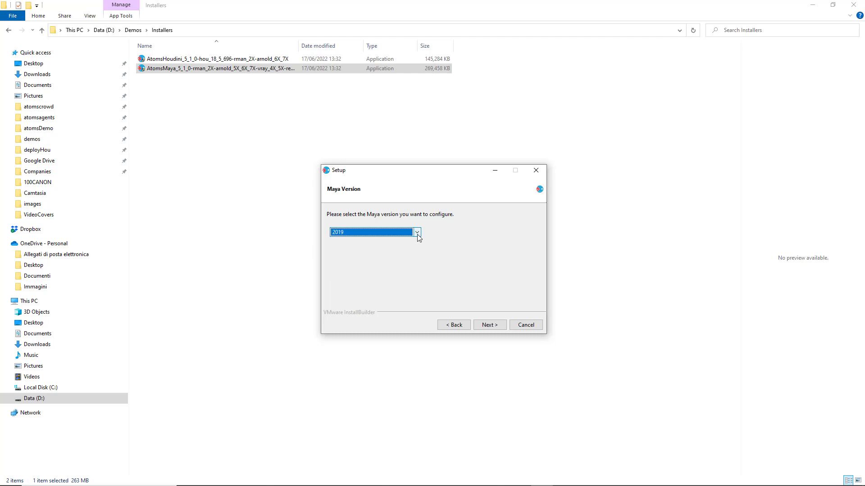
left_click(418, 234)
left_click(452, 250)
left_click(418, 232)
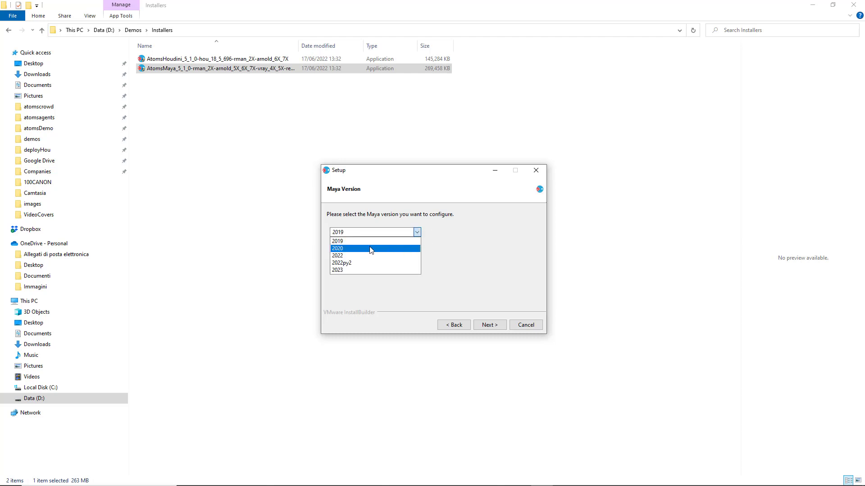
left_click(347, 251)
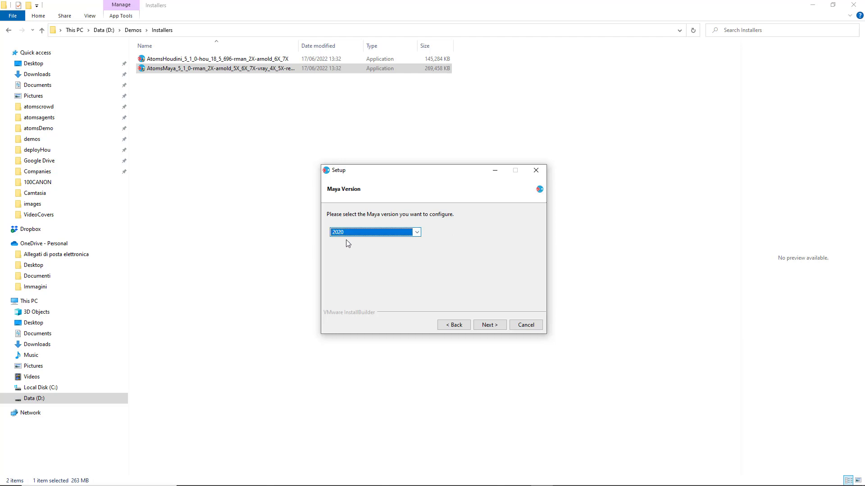
left_click(488, 327)
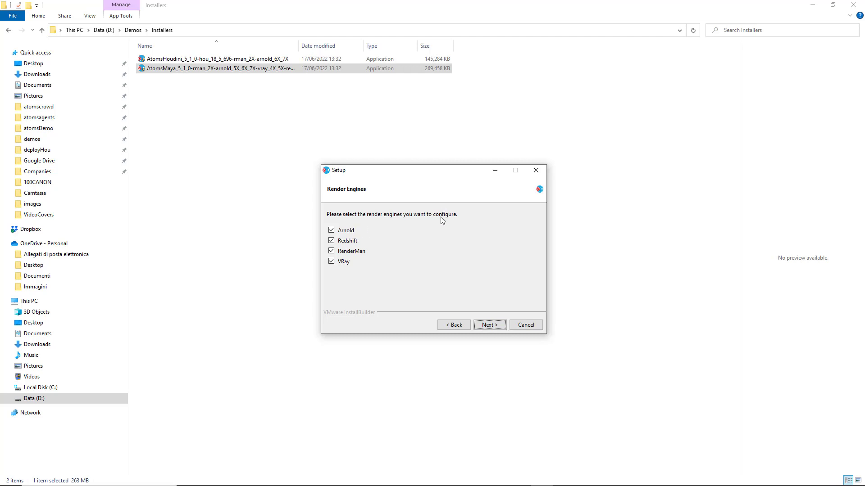
Limit the render engines to configure to Arnold and Redshift, leaving out RenderMan and VRay
left_click(347, 252)
left_click(345, 241)
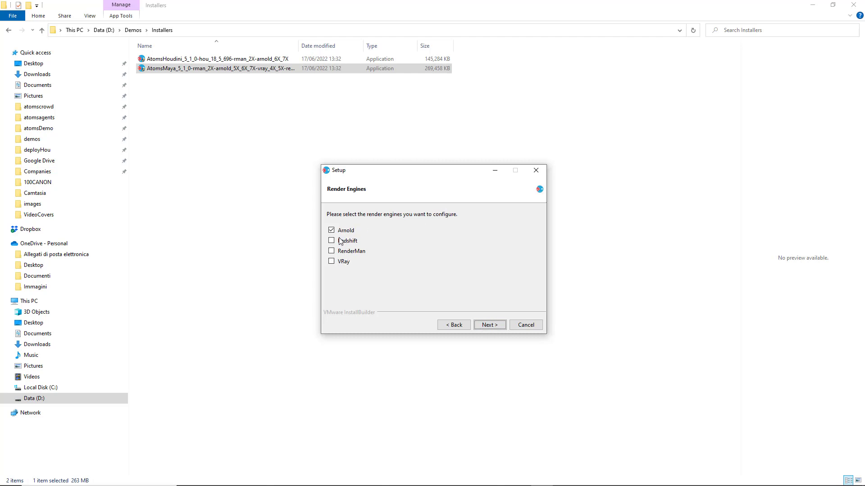
left_click(490, 326)
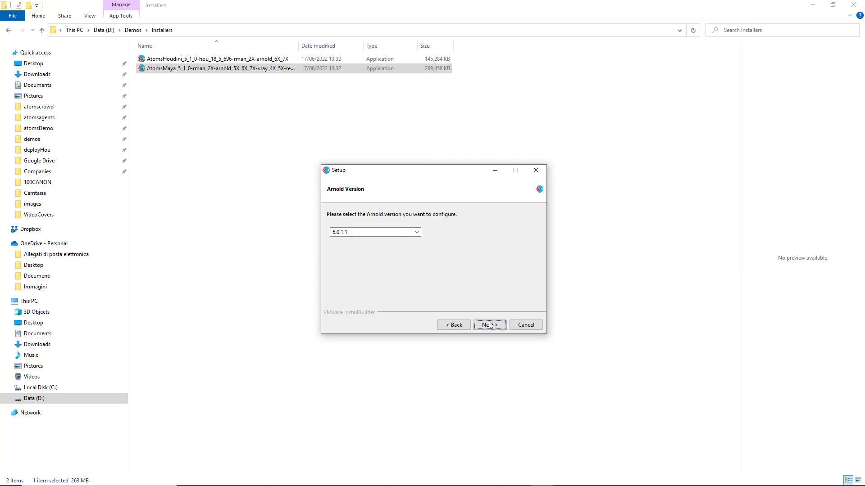
Set the Arnold version to 7.1.2.0 and the Redshift version to 3.5.03
left_click(377, 233)
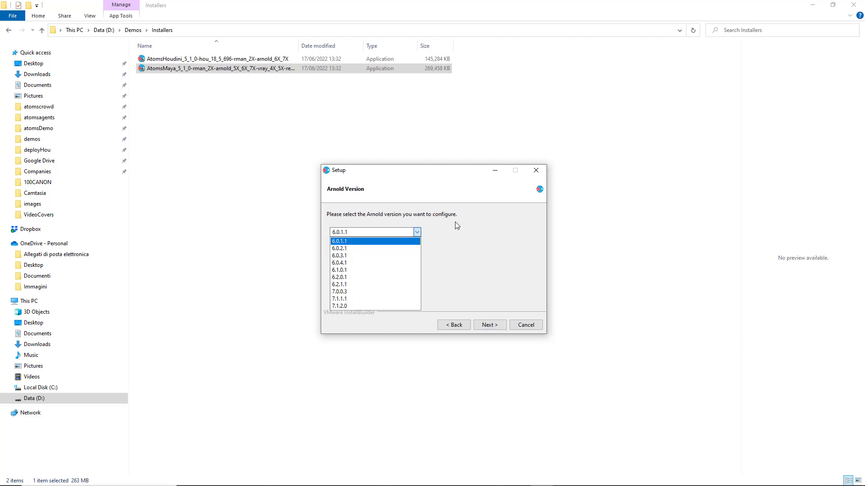
left_click(343, 307)
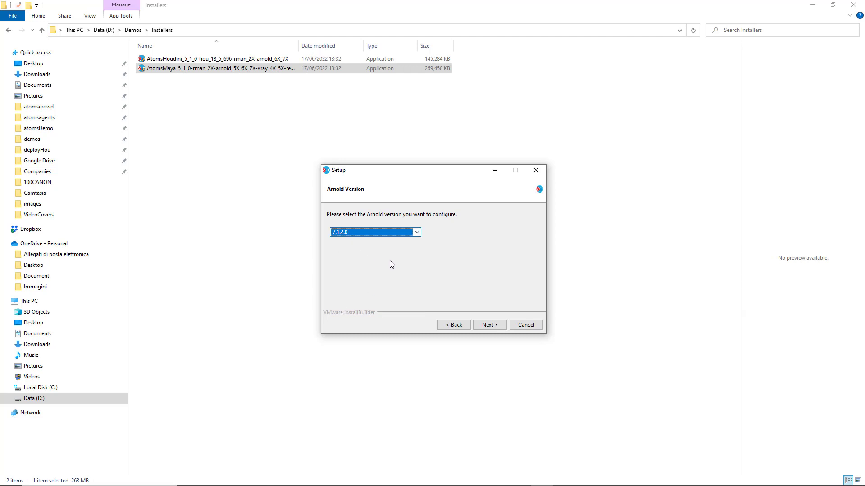
left_click(480, 325)
left_click(378, 233)
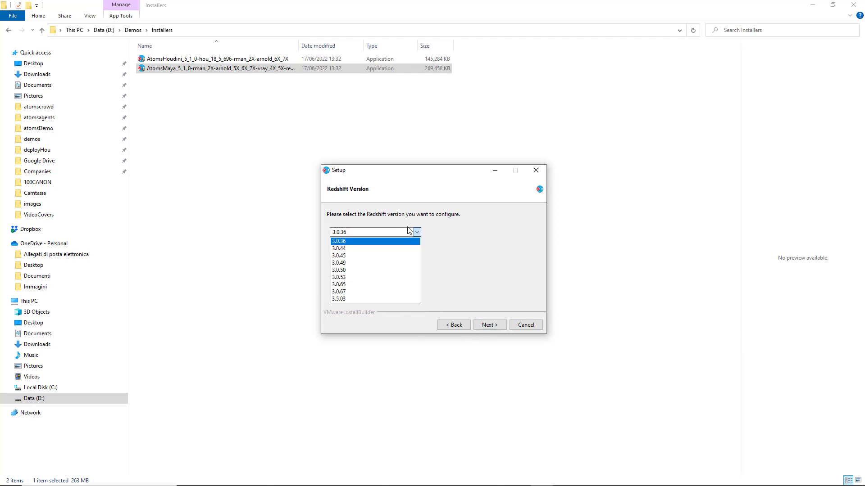
left_click(362, 304)
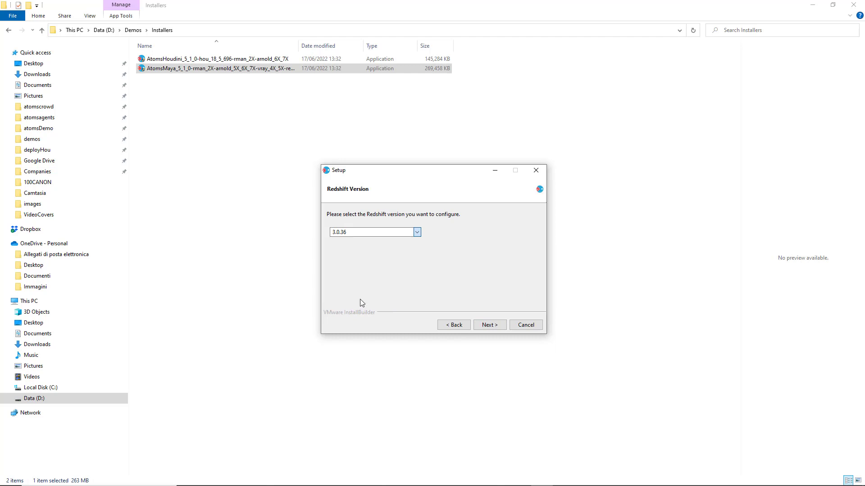
left_click(491, 326)
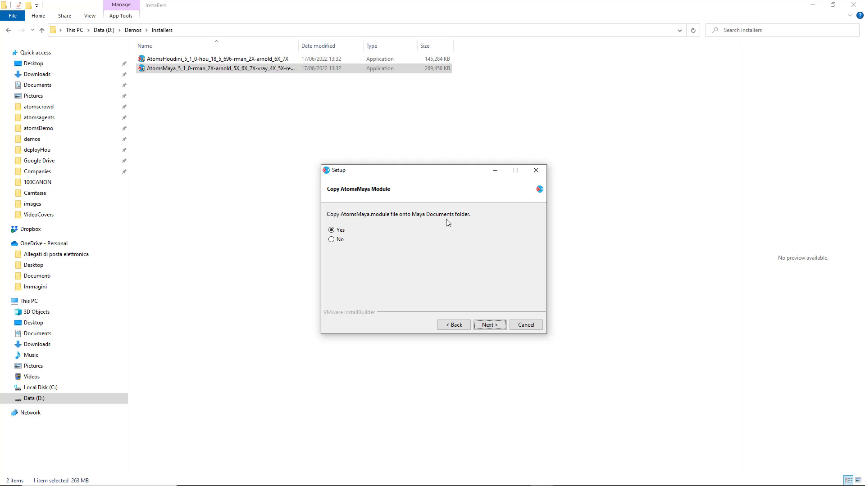
Keep copying the AtomsMaya module file to the Maya Documents folder enabled, and run the installation through to its finish
left_click(488, 326)
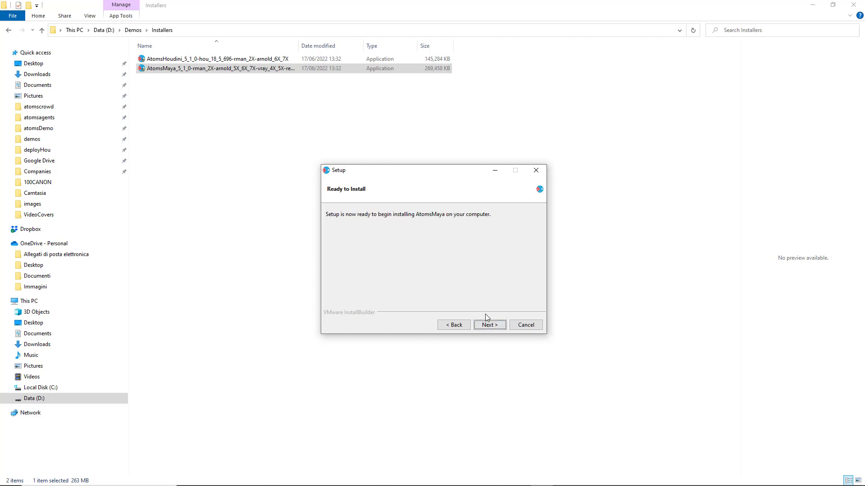
left_click(488, 326)
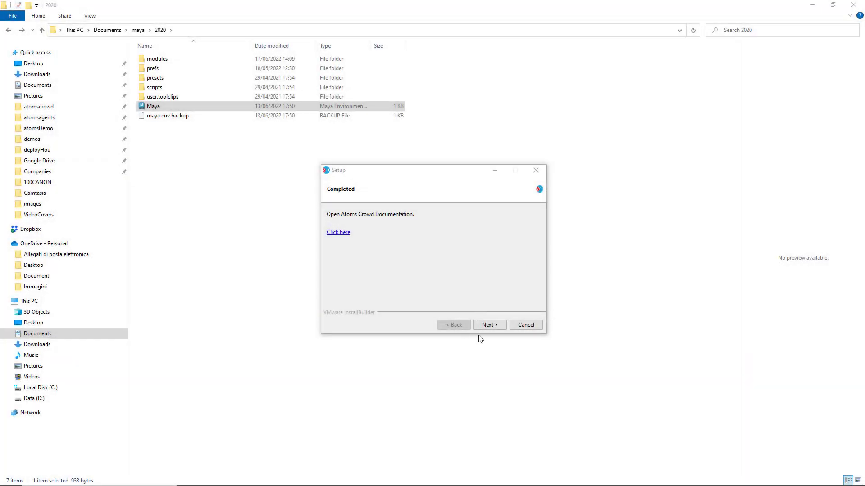
left_click(489, 325)
left_click(489, 325)
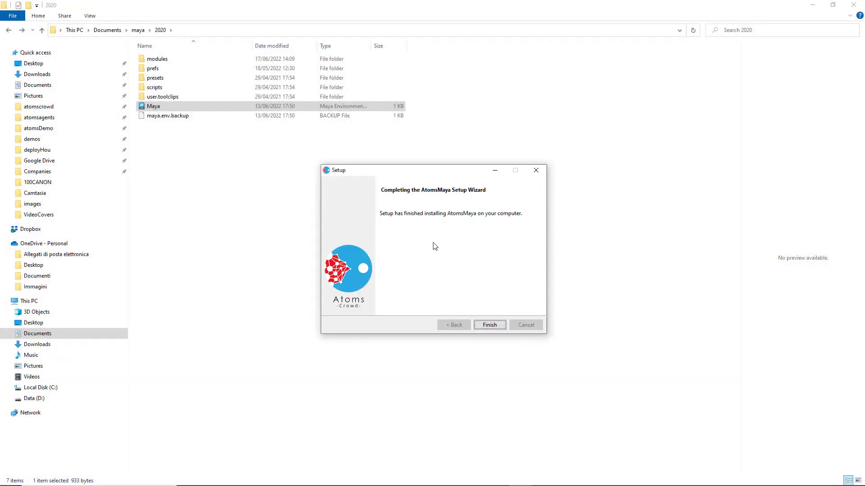
left_click(490, 326)
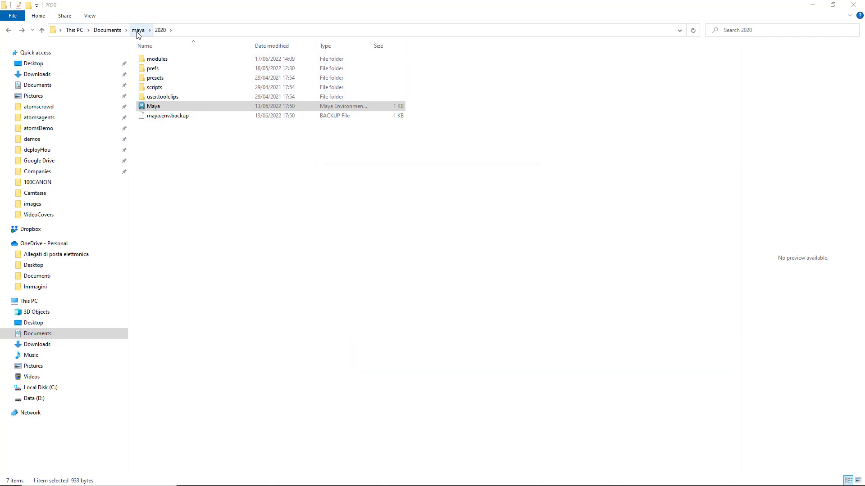
Open AtomsMaya.module from the Maya 2020 modules folder in Notepad++ and examine its Arnold and Redshift path entries
double_click(158, 62)
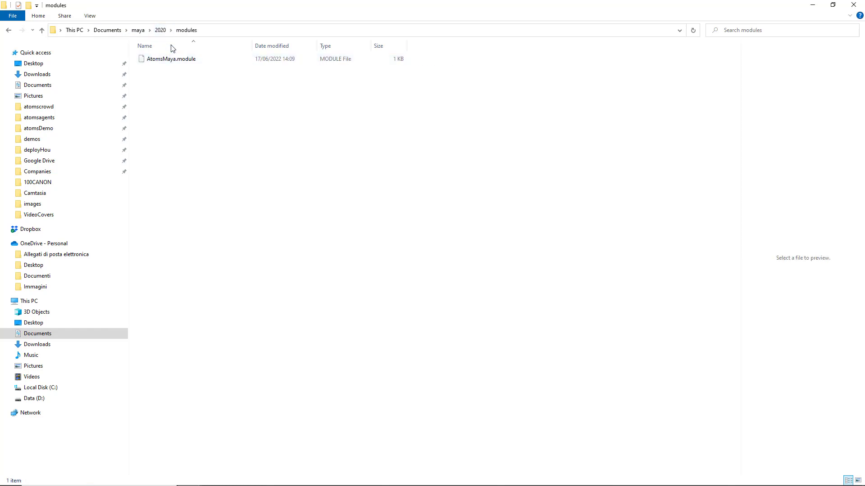
left_click(160, 30)
double_click(163, 60)
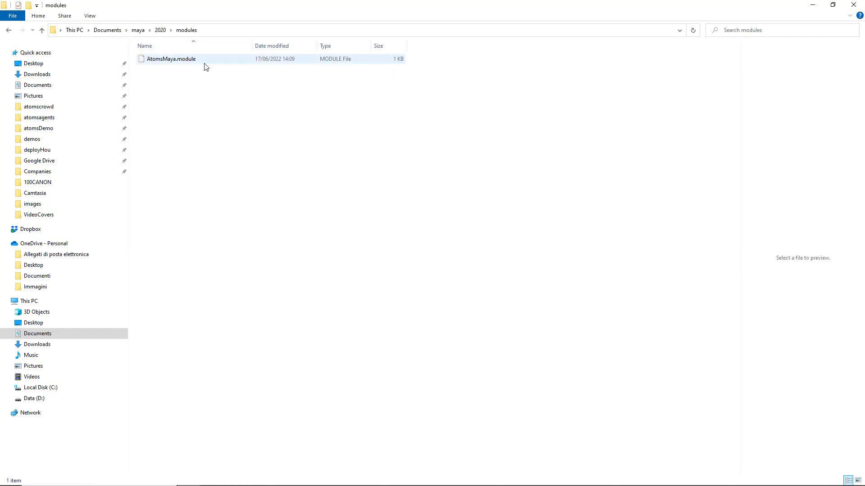
right_click(169, 62)
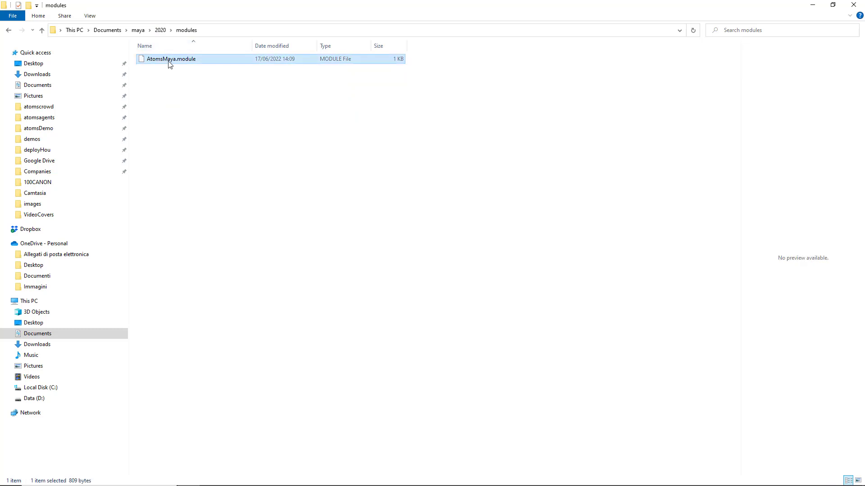
left_click(205, 127)
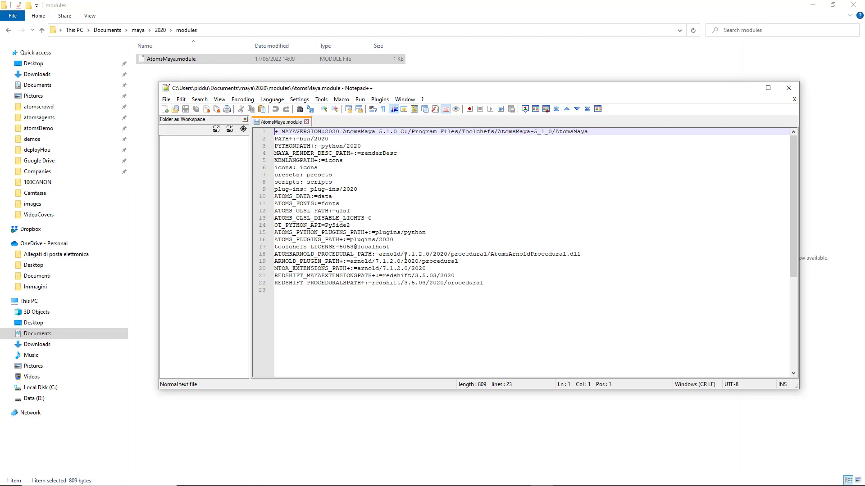
left_click_drag(404, 254, 422, 254)
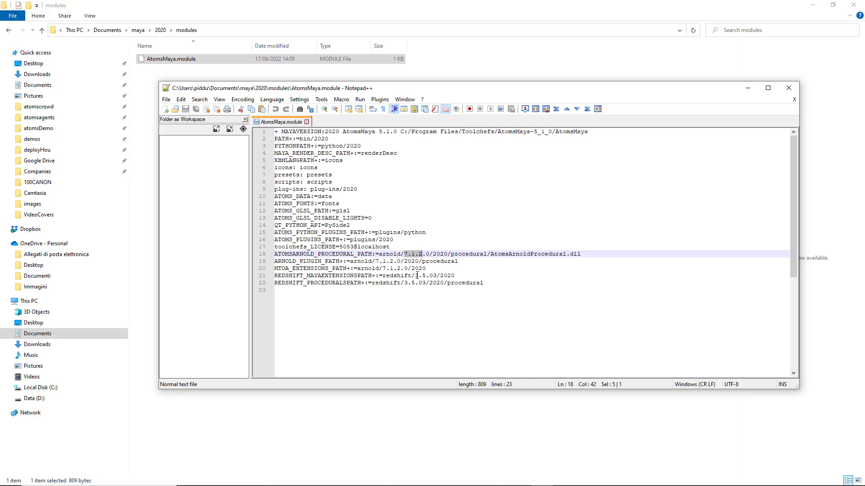
left_click(417, 275)
left_click(408, 254)
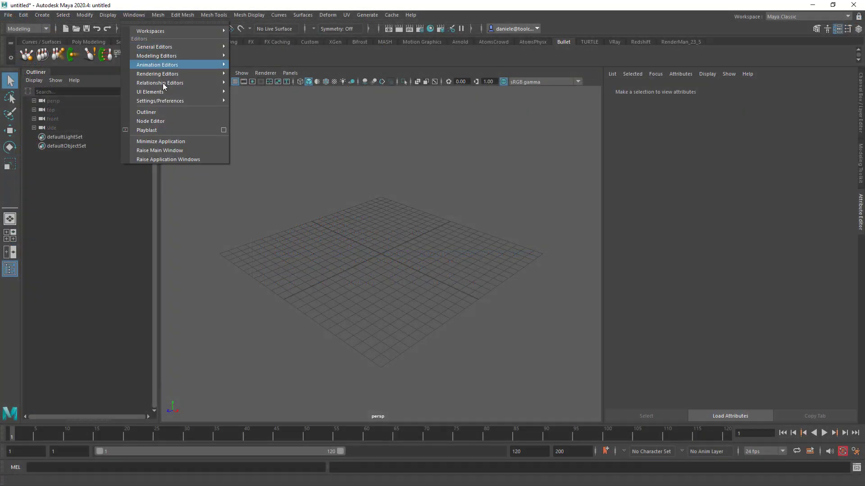
Switch to Maya, find AtomsMaya in the Plug-in Manager and try to load AtomsMaya.mll
mouse_move(171, 102)
left_click(261, 176)
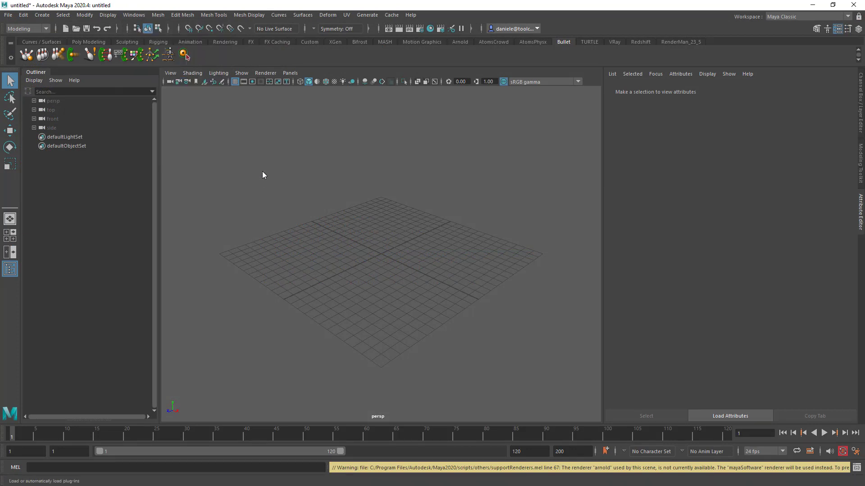
left_click(143, 134)
type("AtomsMaya")
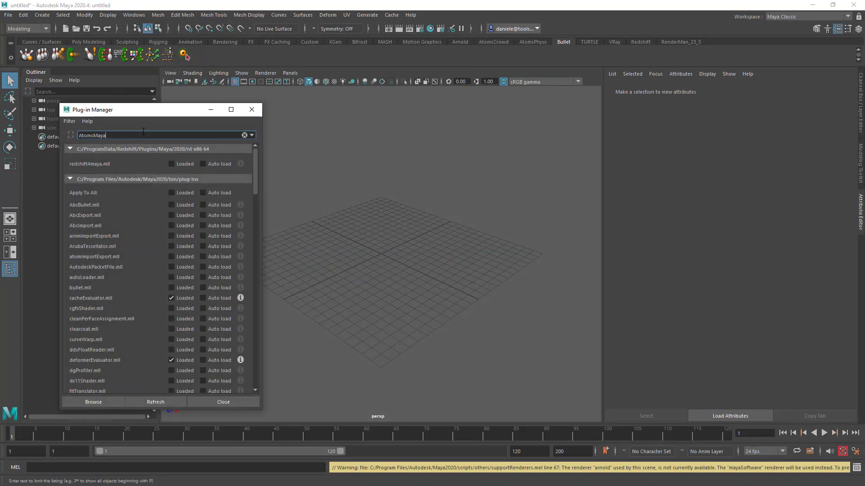
left_click(178, 164)
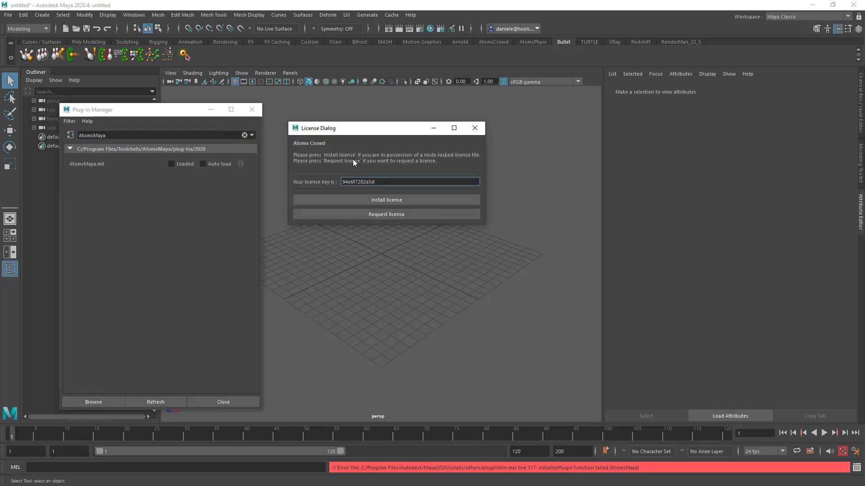
Copy the machine's license key from the Atoms Crowd license dialog
double_click(367, 182)
right_click(358, 185)
left_click(372, 193)
right_click(368, 181)
left_click(381, 189)
right_click(356, 182)
left_click(368, 186)
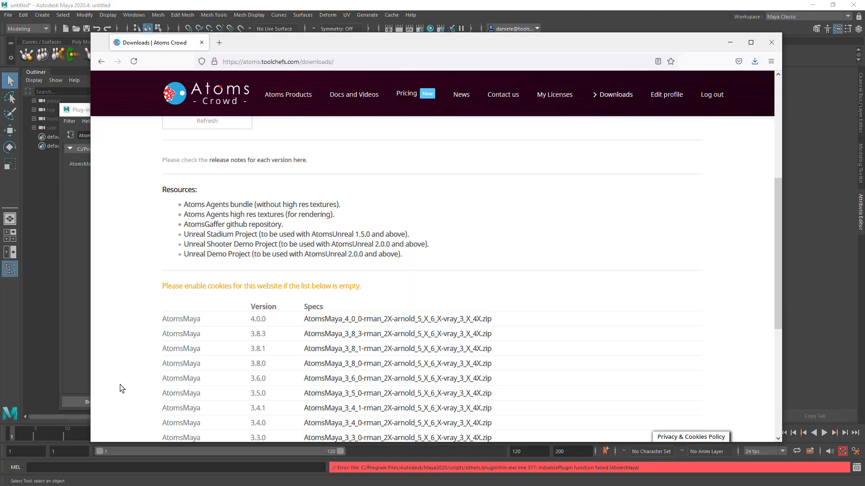
Switch to the browser, view the My Licenses page and open the Atoms Crowd purchase order page
key("alt+Tab")
mouse_move(503, 95)
left_click(539, 147)
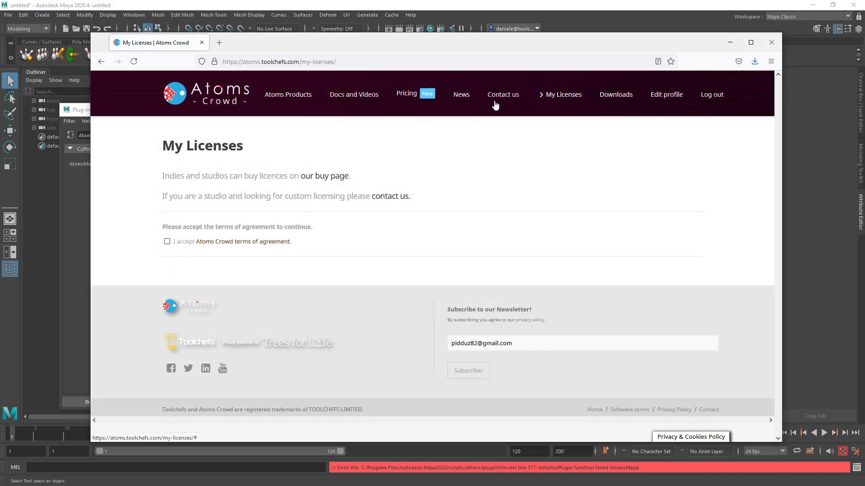
mouse_move(431, 97)
left_click(410, 139)
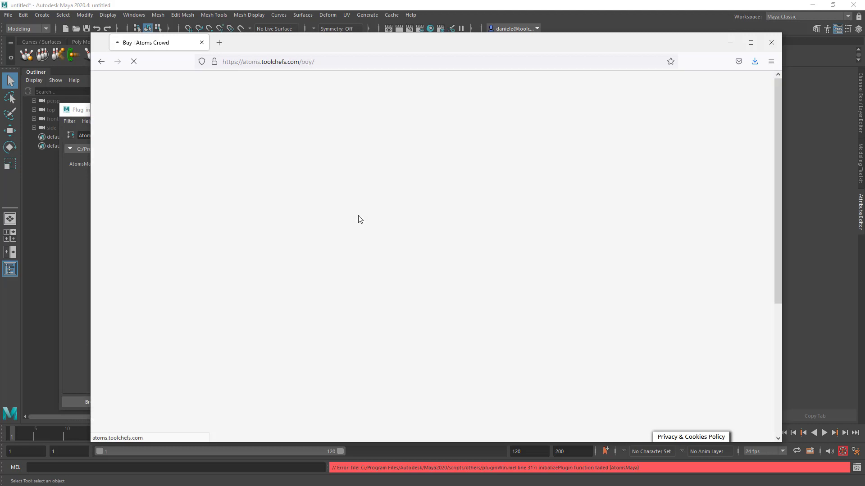
Fill in the order with user type Indie and product Atoms VFX, and paste the machine's license key
left_click(287, 199)
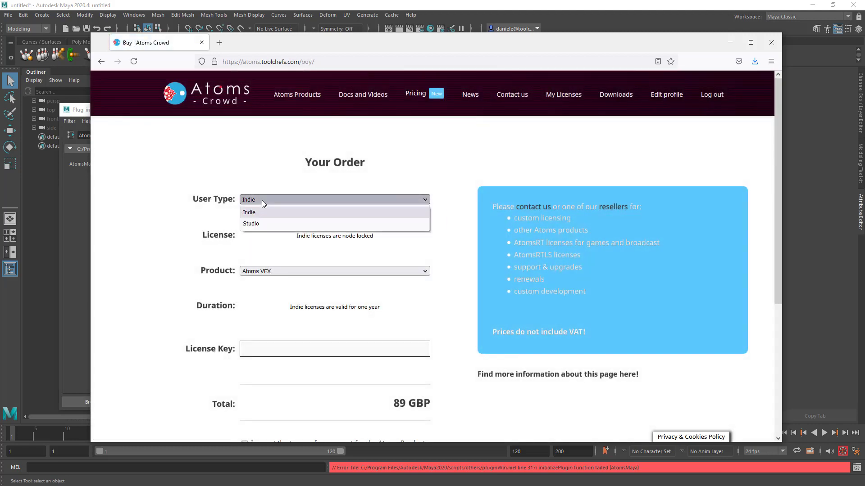
left_click(261, 199)
left_click(304, 272)
left_click(304, 283)
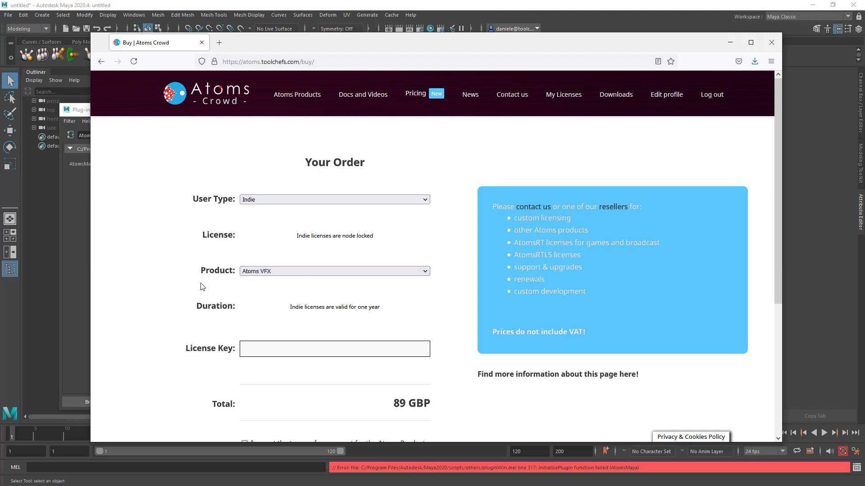
left_click(247, 272)
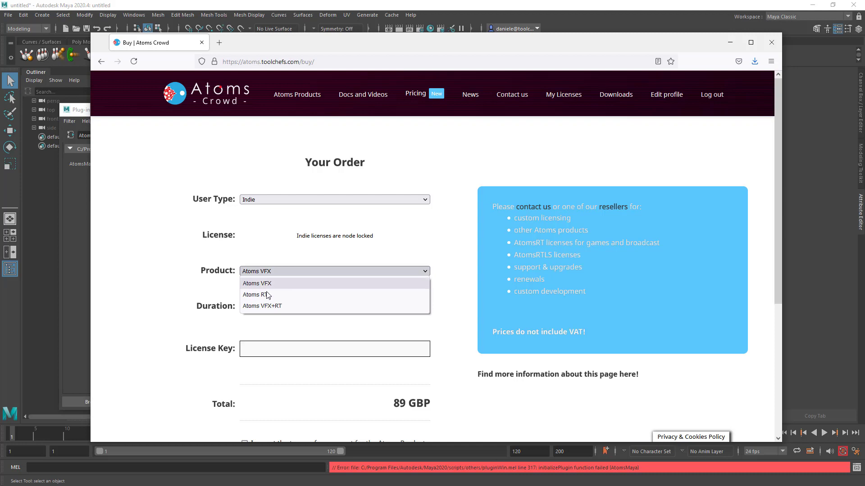
left_click(186, 294)
left_click(285, 354)
key("ctrl+v")
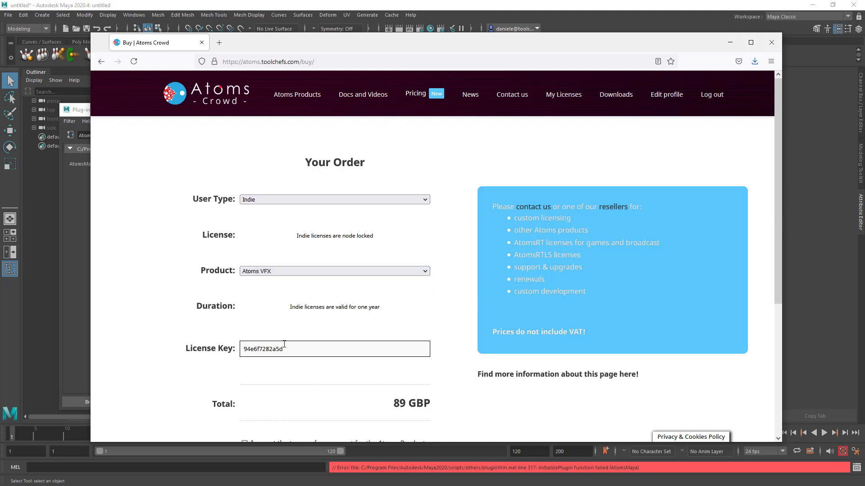
Accept the terms of agreement for the Atoms Products on the order form and clear that acceptance again
scroll(198, 320, "down", 2)
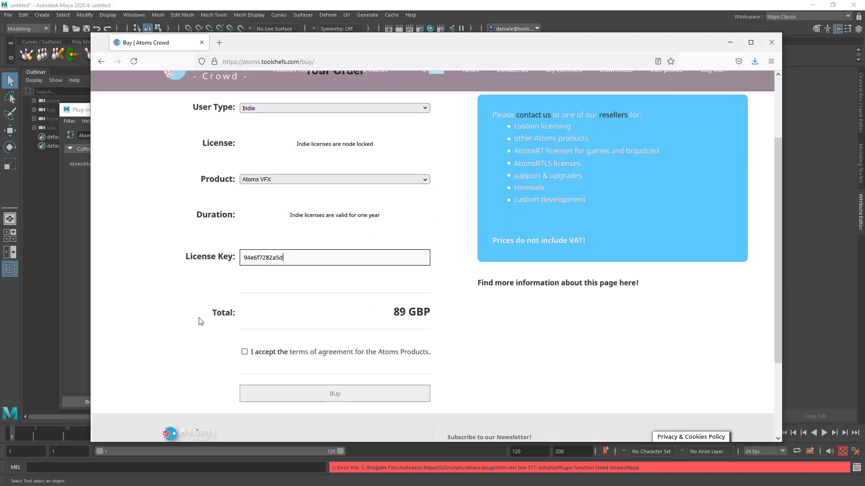
left_click(244, 352)
scroll(220, 335, "up", 2)
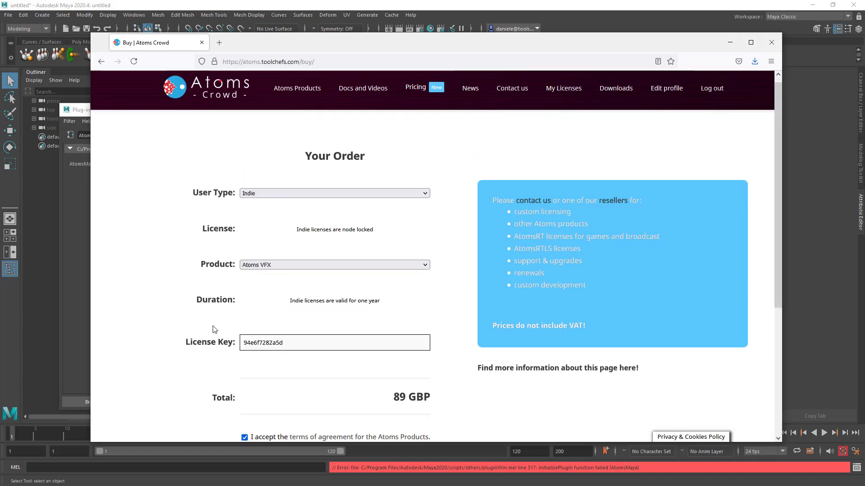
scroll(227, 340, "down", 2)
left_click(244, 352)
scroll(225, 331, "up", 2)
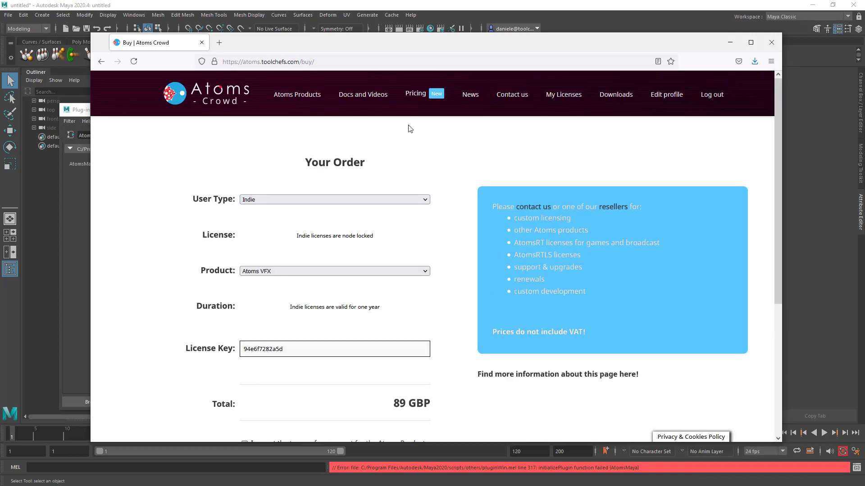
On the My Licenses page, accept the Atoms Crowd terms of agreement and store the machine's licence key
left_click(553, 96)
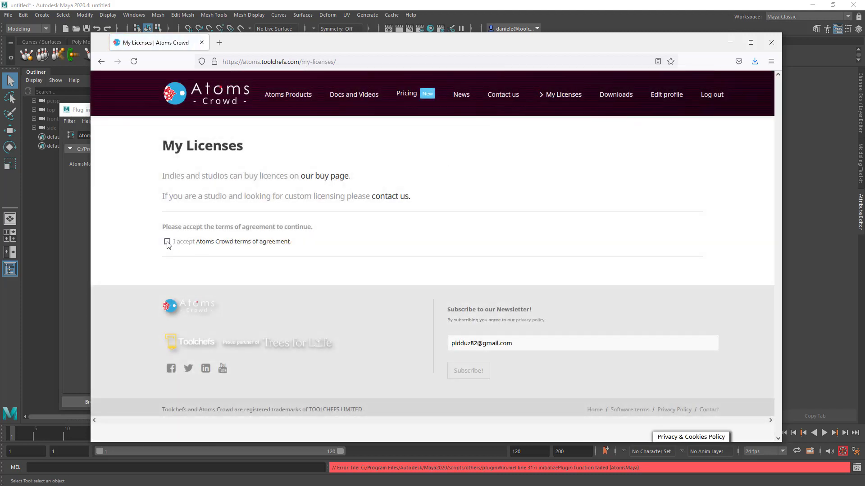
left_click(167, 243)
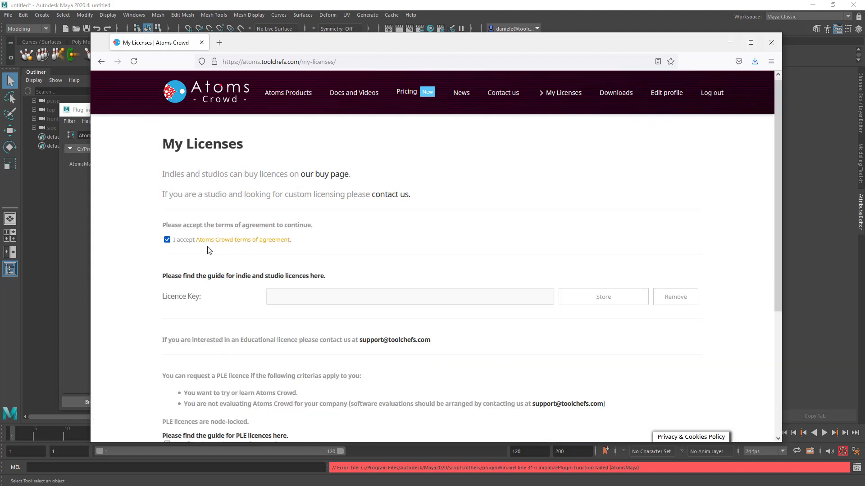
scroll(209, 251, "down", 2)
left_click(327, 212)
key("ctrl+v")
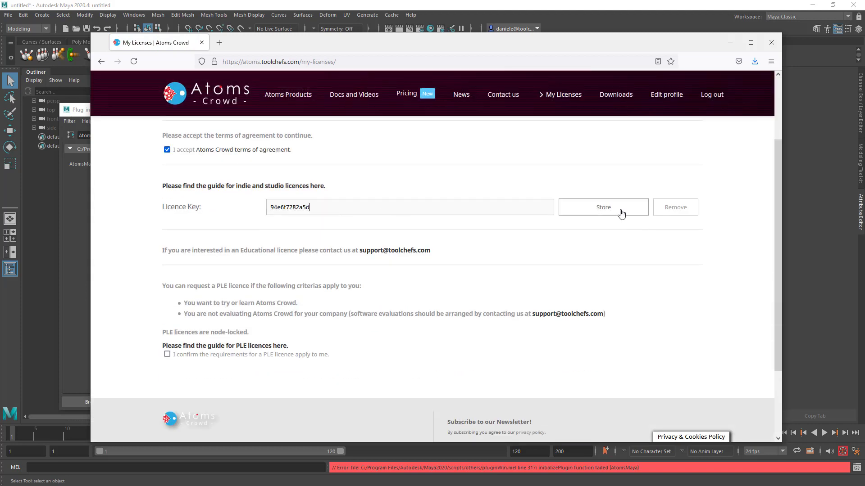
left_click(307, 206)
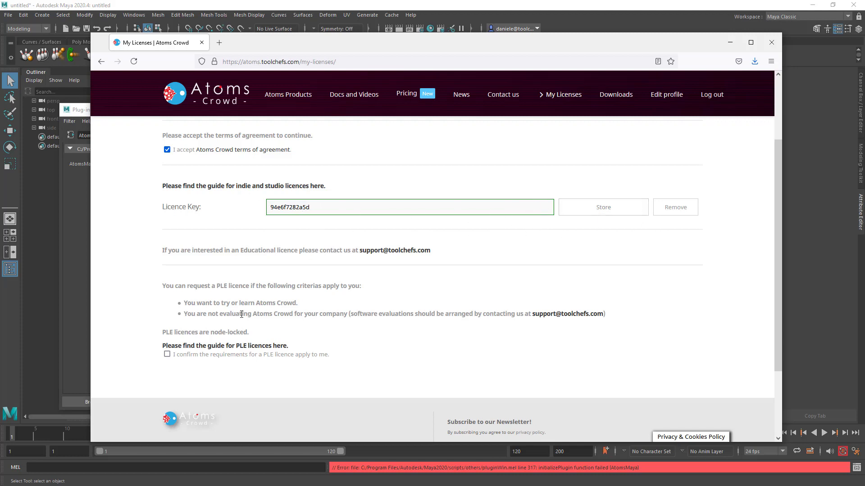
Confirm the PLE requirements, request a PLE license and download the Atoms VFX PLE license file
left_click(167, 354)
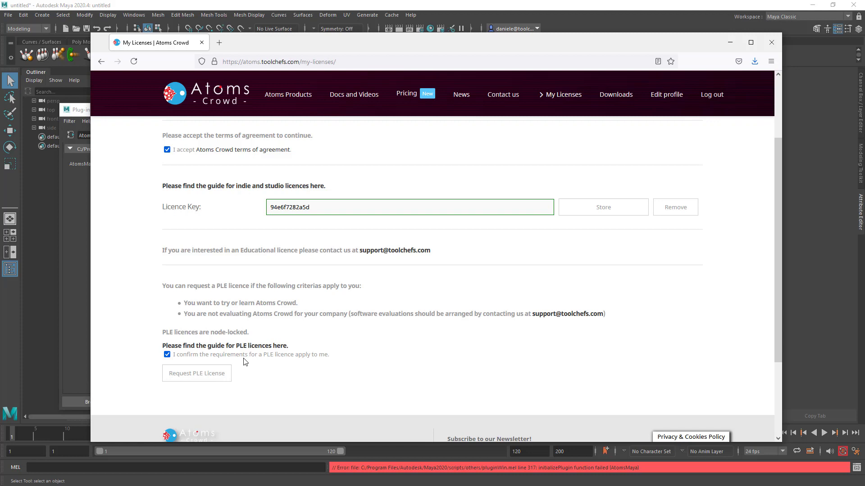
left_click(190, 377)
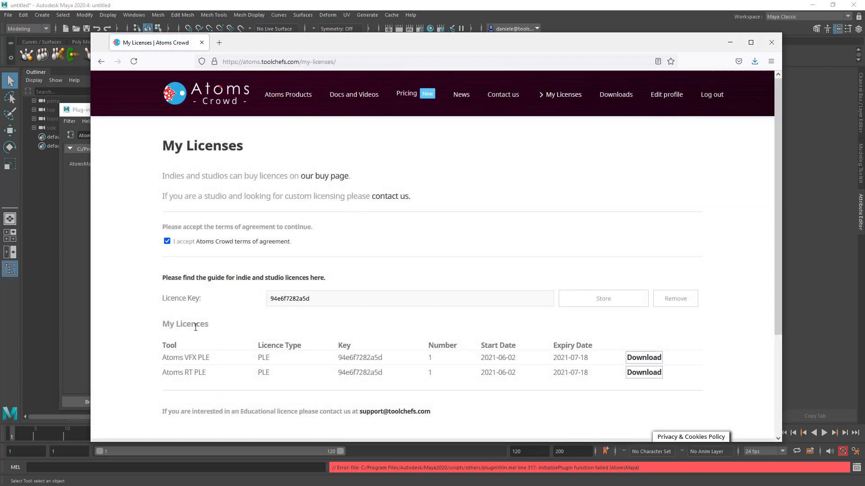
scroll(195, 324, "down", 1)
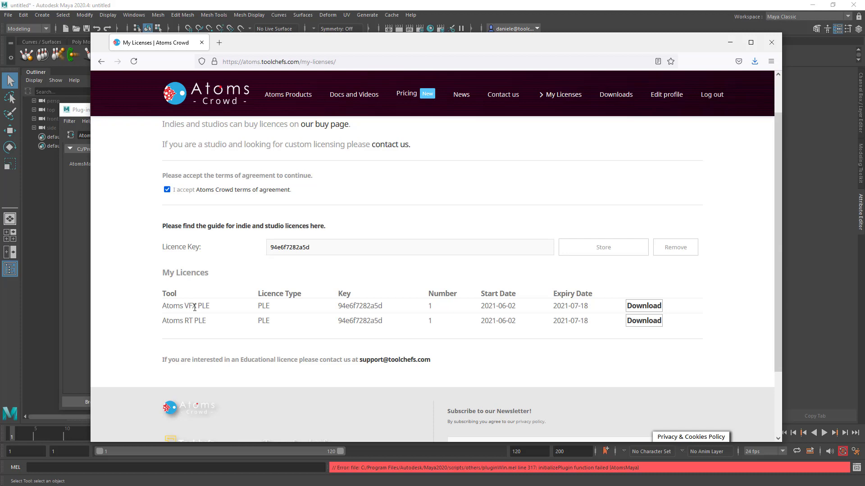
left_click(645, 310)
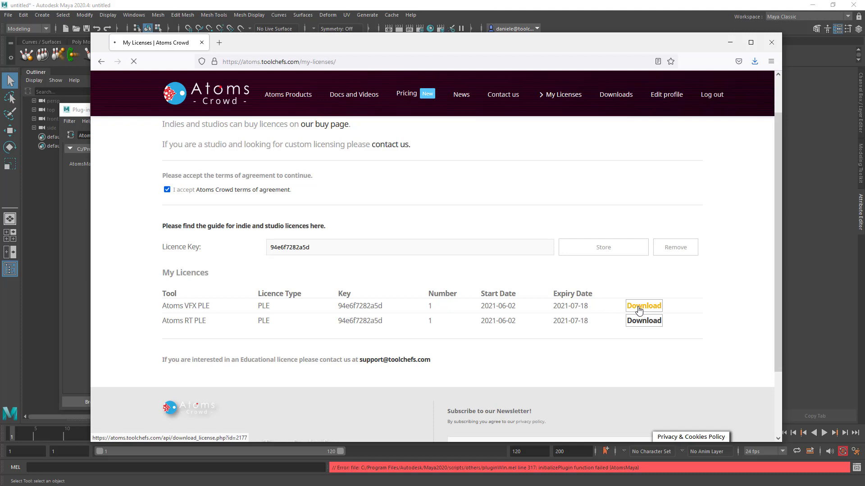
left_click(401, 306)
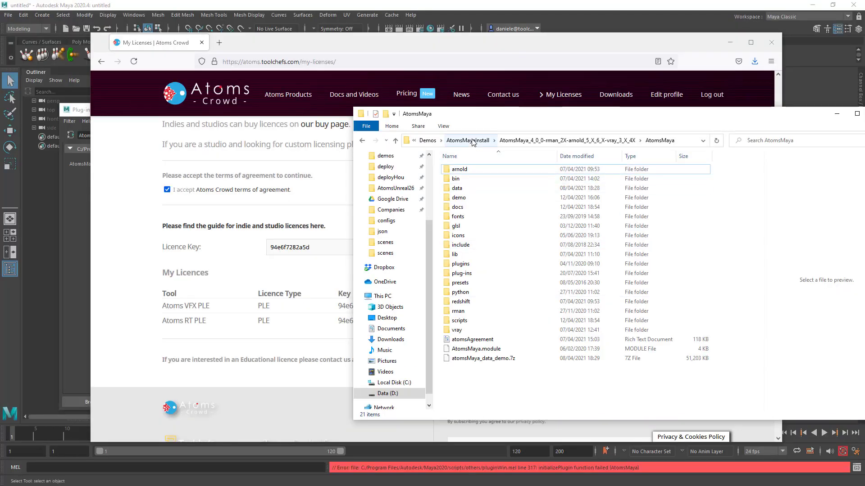
Switch to File Explorer, locate atomsVFXPLE.lic in the AtomsMayaInstall folder and copy the folder's path
left_click(472, 141)
left_click(473, 188)
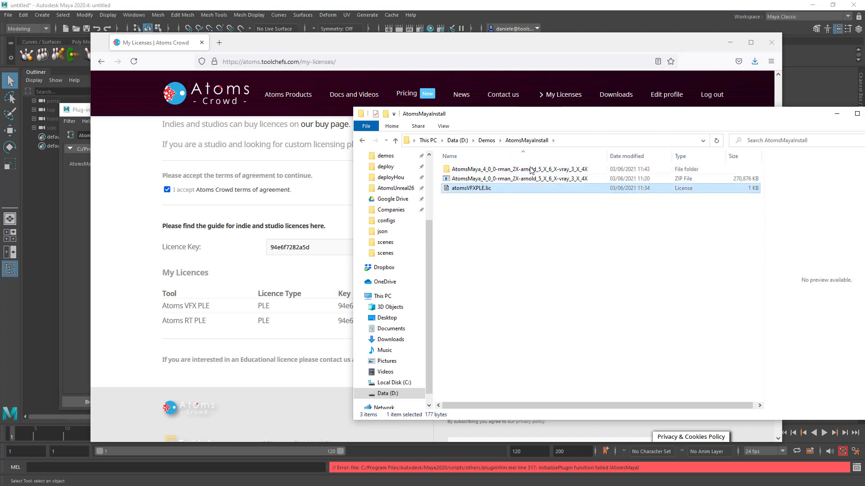
left_click(495, 140)
key("ctrl+c")
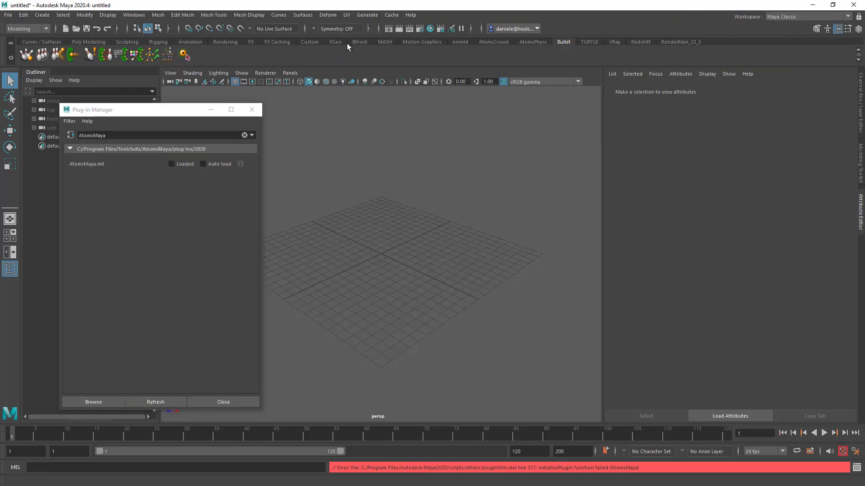
Switch to Maya, try loading AtomsMaya.mll and install the license file atomsVFXPLE.lic from D:\Demos\AtomsMayaInstall
left_click(182, 164)
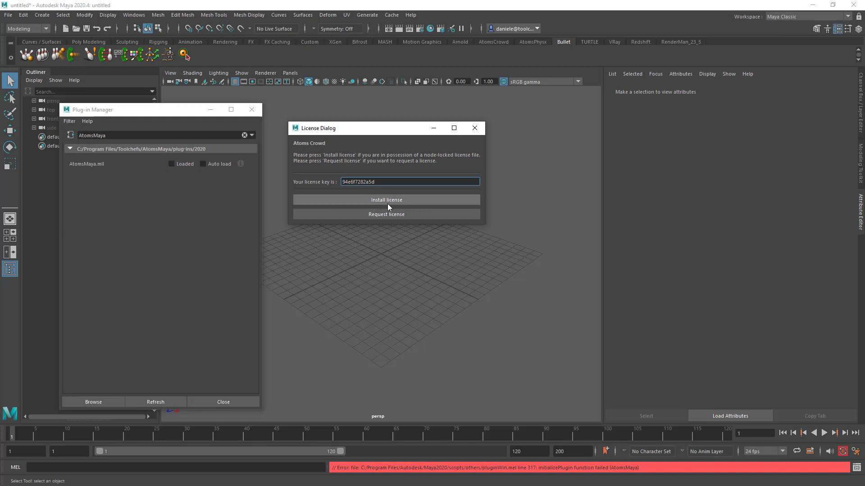
left_click(388, 202)
left_click(534, 162)
key("ctrl+v")
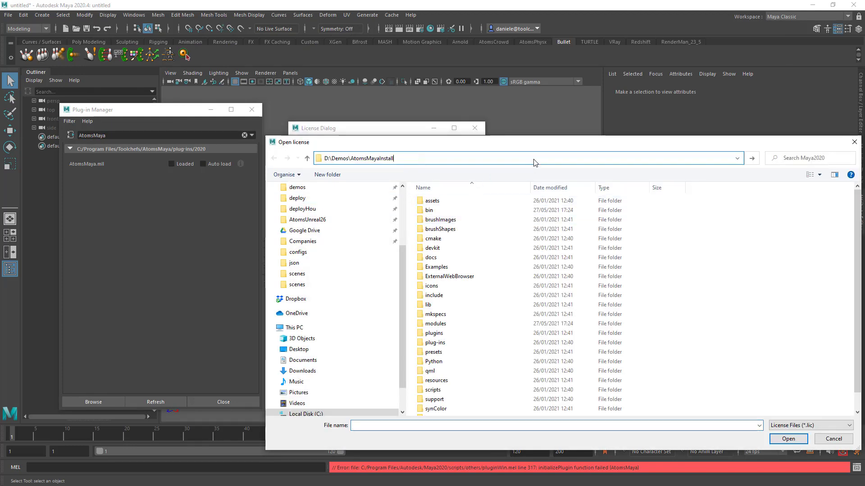
key("Return")
left_click(443, 210)
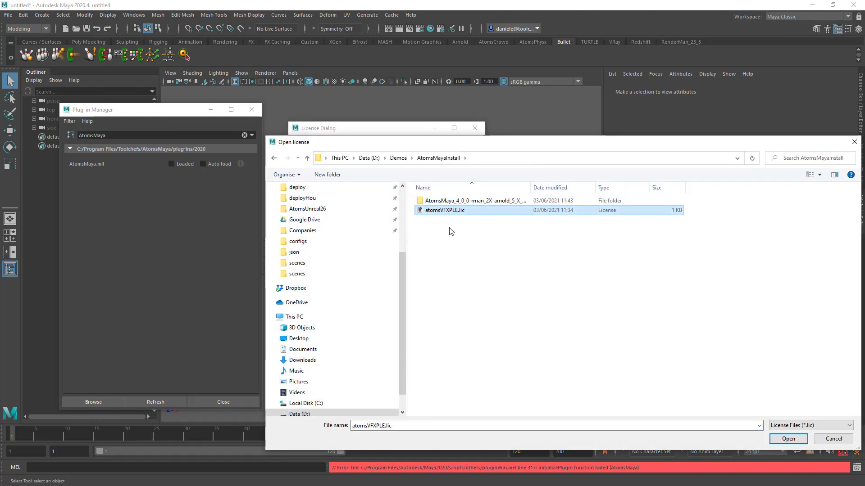
left_click(788, 439)
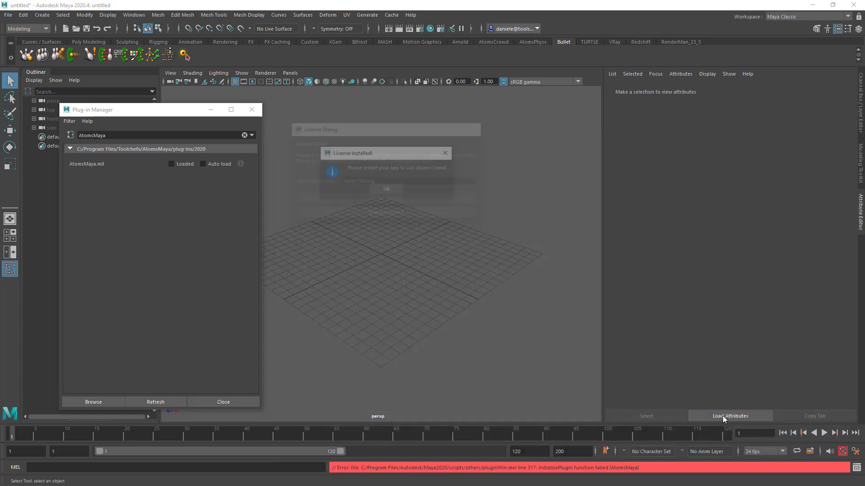
left_click(389, 190)
Restart Maya, find AtomsMaya.mll in the Plug-in Manager and load it
left_click(853, 5)
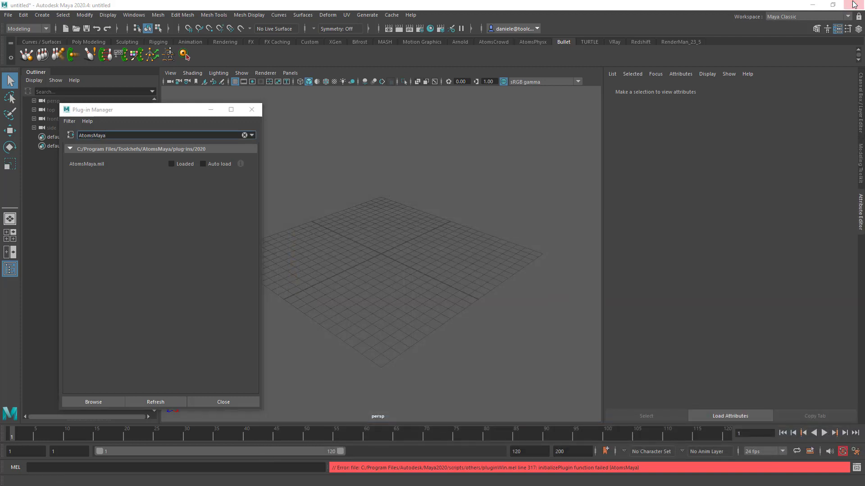
left_click(432, 250)
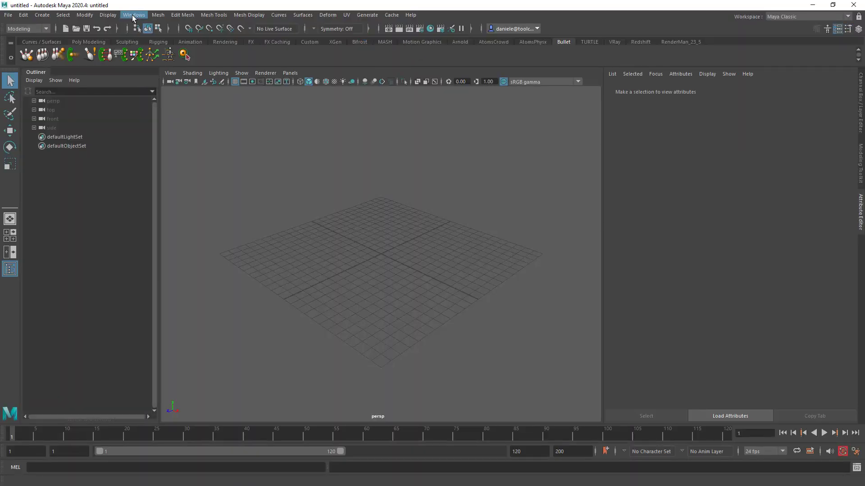
left_click(134, 15)
left_click(257, 126)
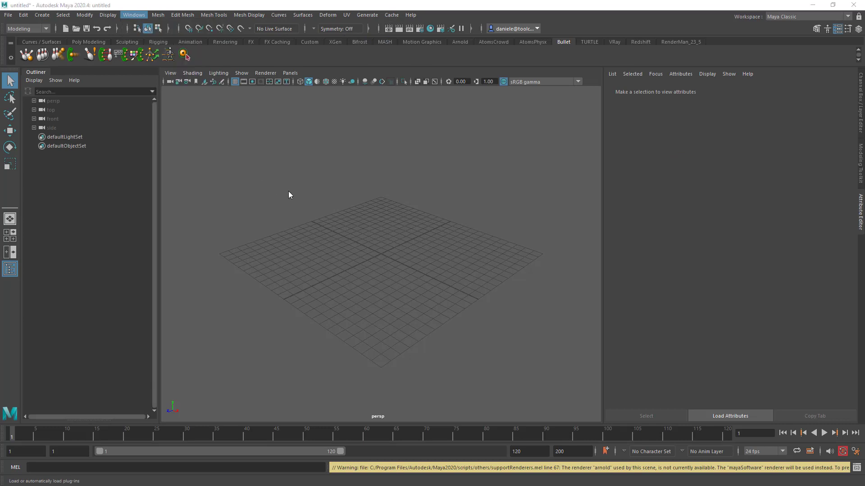
left_click(142, 136)
type("AtomsMa")
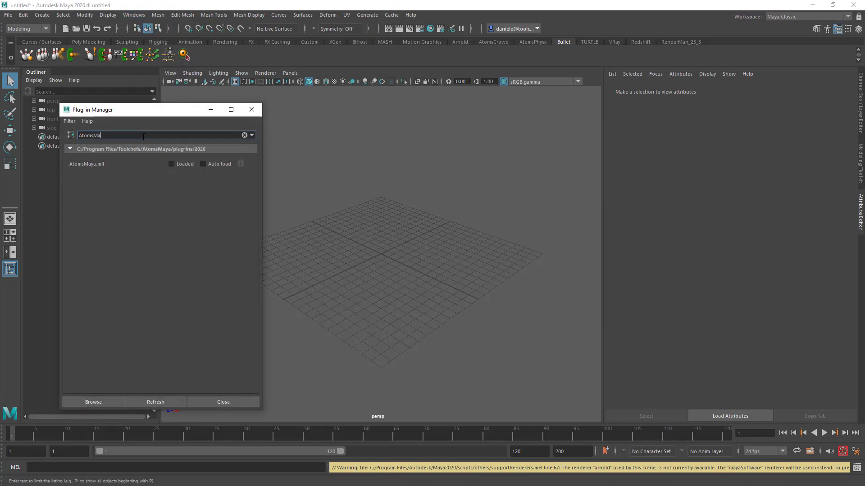
left_click(171, 165)
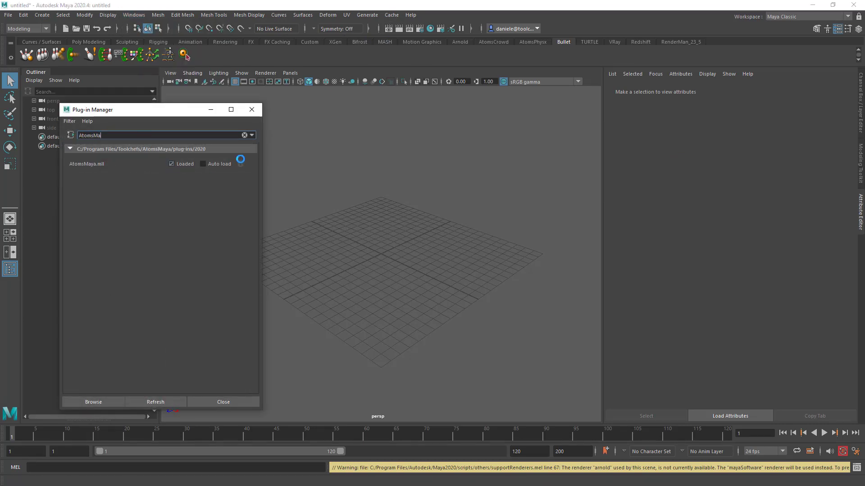
left_click(251, 111)
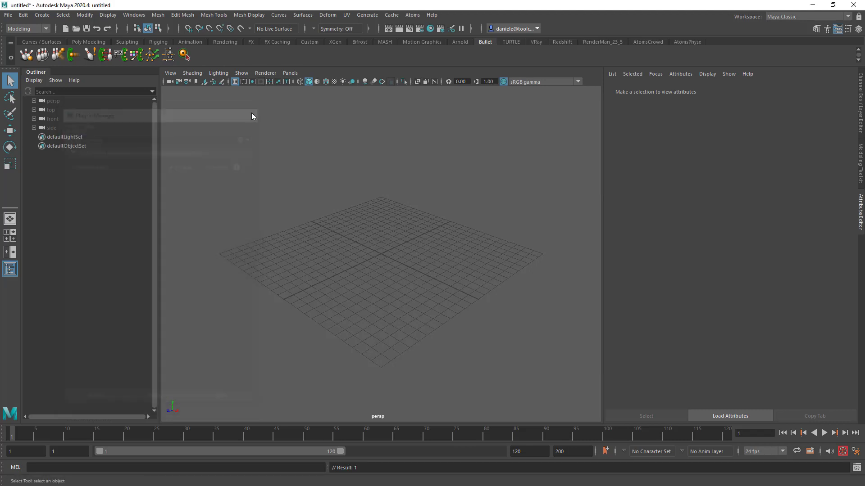
Display the AtomsCrowd shelf and create an agent group, agreeing to initialize the Atoms scene
left_click(411, 15)
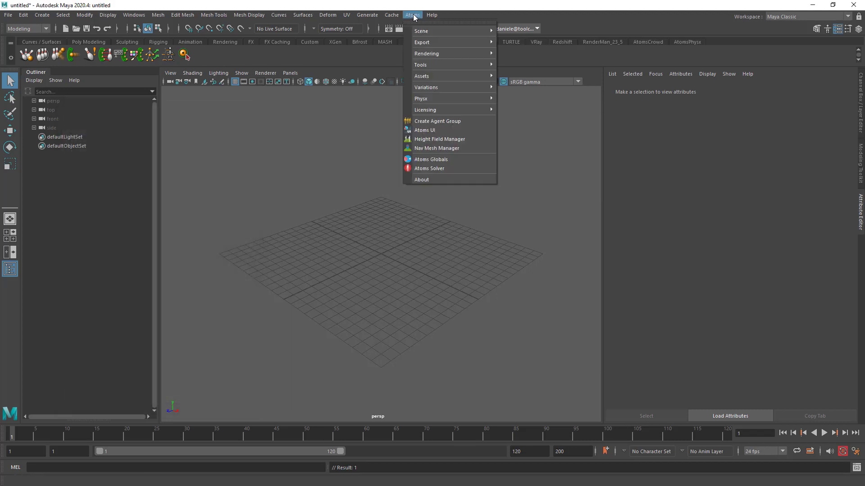
left_click(413, 15)
left_click(642, 42)
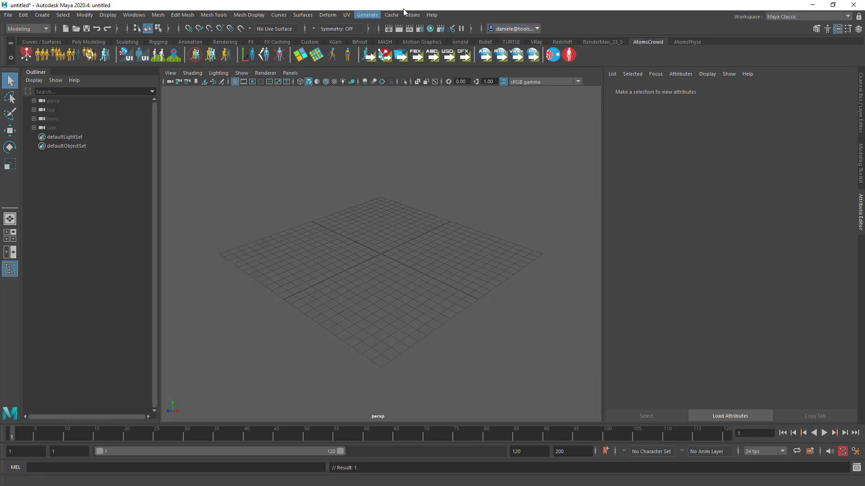
left_click(412, 15)
left_click(442, 121)
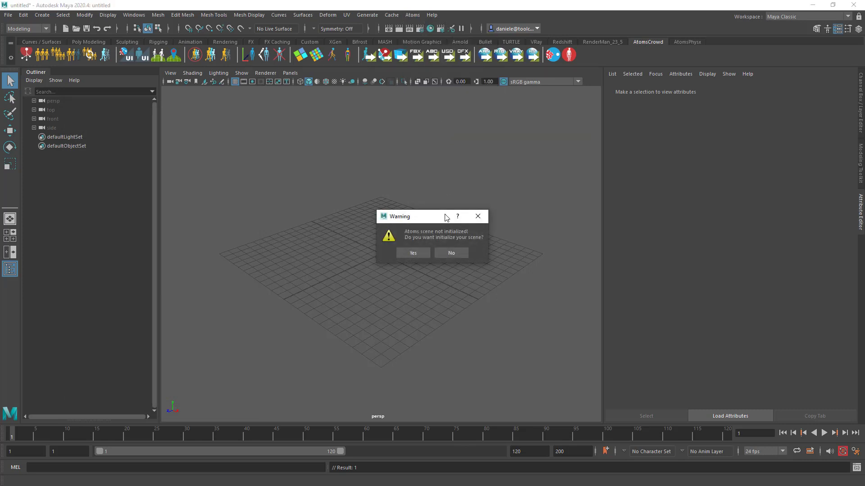
left_click(412, 252)
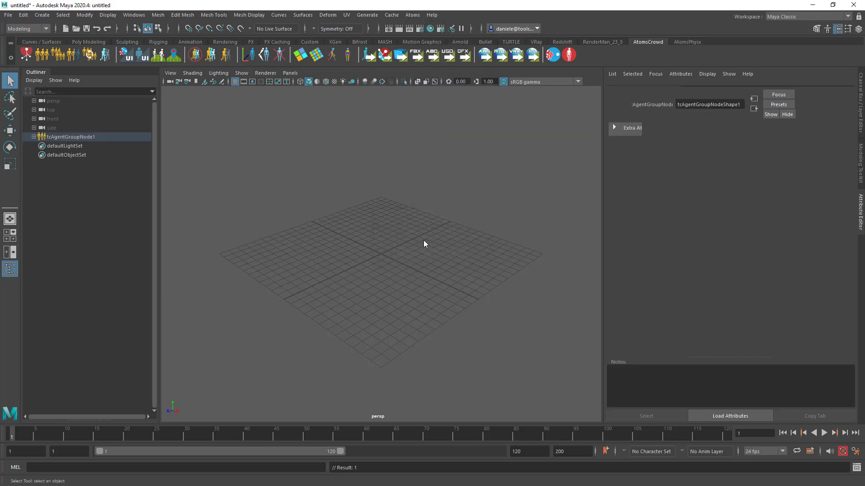
Add the gridLayout and stateMachine behaviour modules to the agent group
left_click(626, 280)
type("gridLayout")
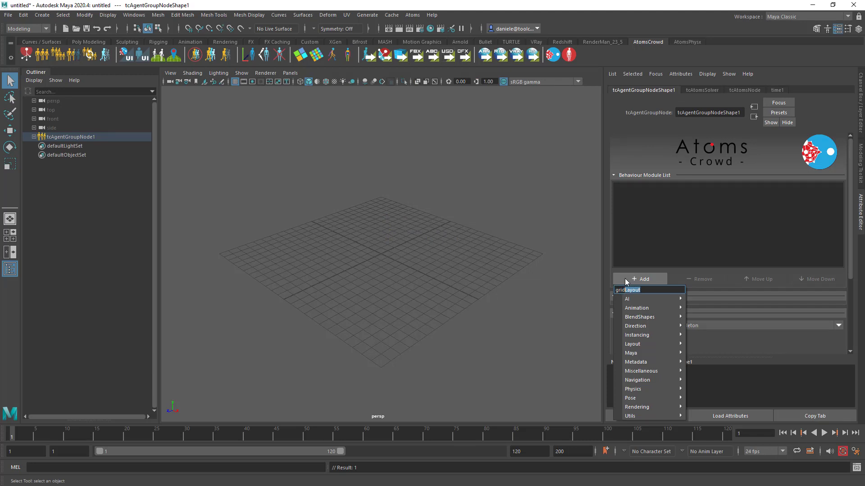
key("Return")
left_click(624, 277)
type("stateMachine")
key("Return")
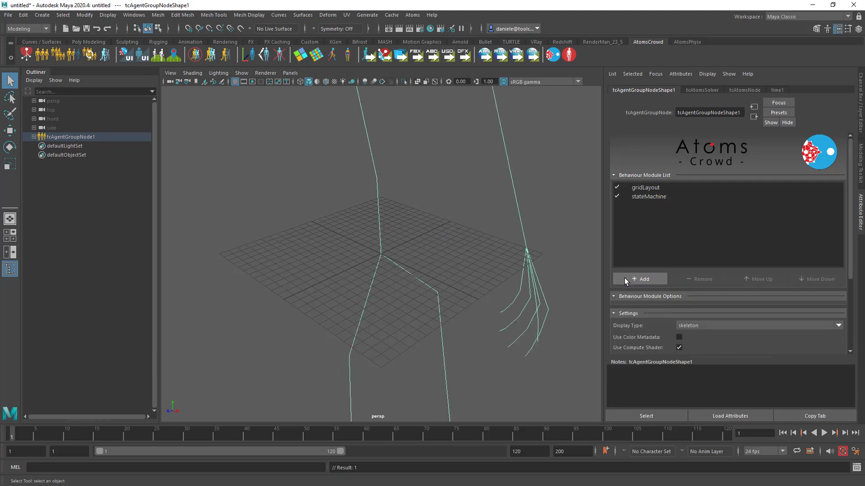
Set the gridLayout module's size to 4 by 4, keeping the middle value at 1
left_click(649, 188)
scroll(648, 188, "down", 3)
left_click(693, 251)
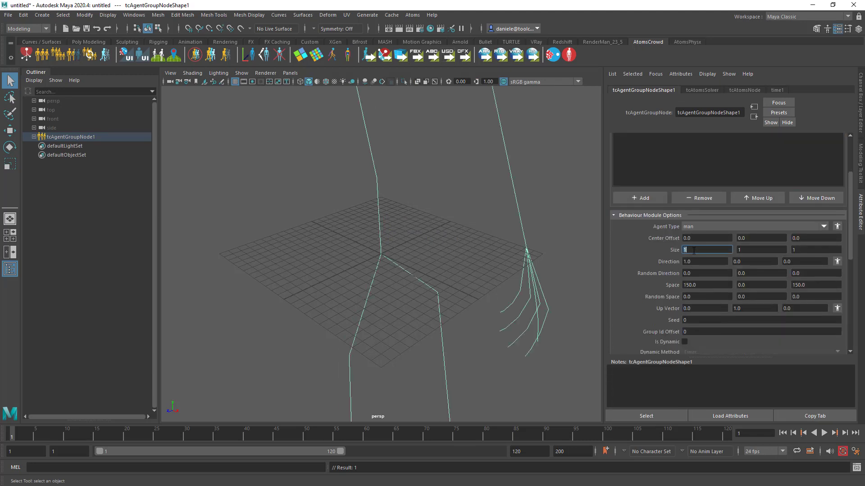
type("4")
key("Tab")
key("Tab")
type("4")
key("Tab")
Set the agent group's display type to skin and show the agents textured in the viewport
scroll(476, 231, "down", 5)
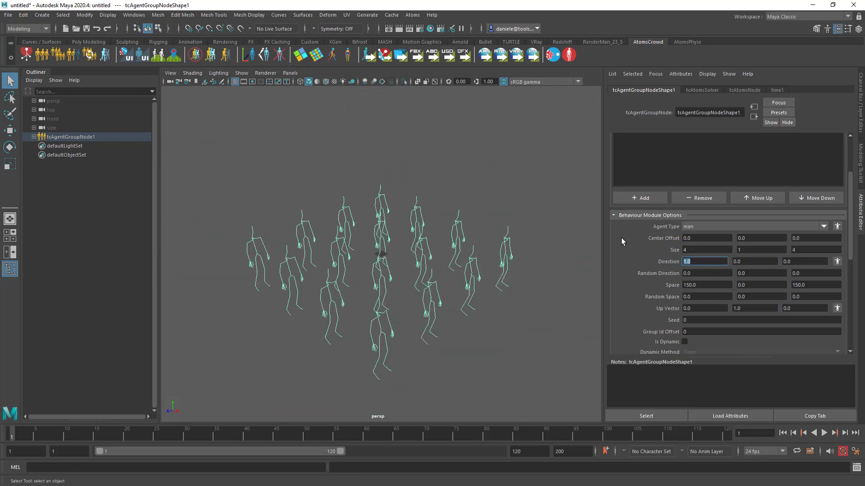
scroll(687, 311, "down", 3)
left_click(697, 330)
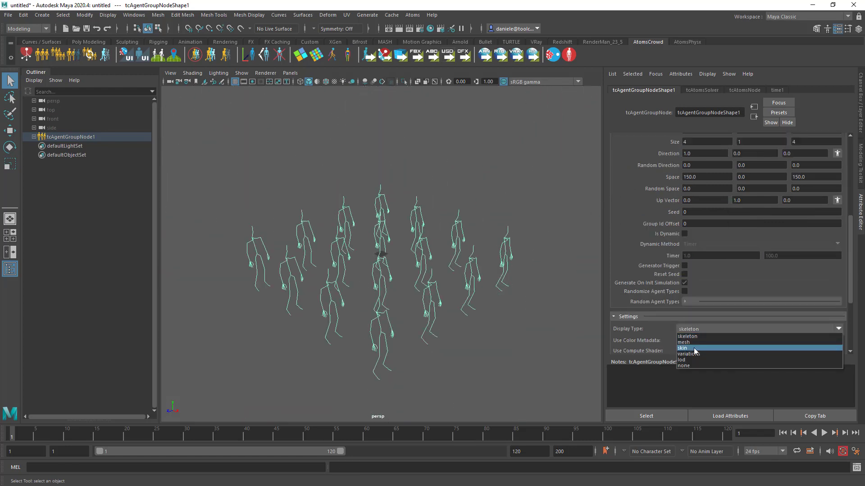
left_click(693, 348)
key("6")
left_click(499, 315)
left_click_drag(503, 318, 479, 232, "alt")
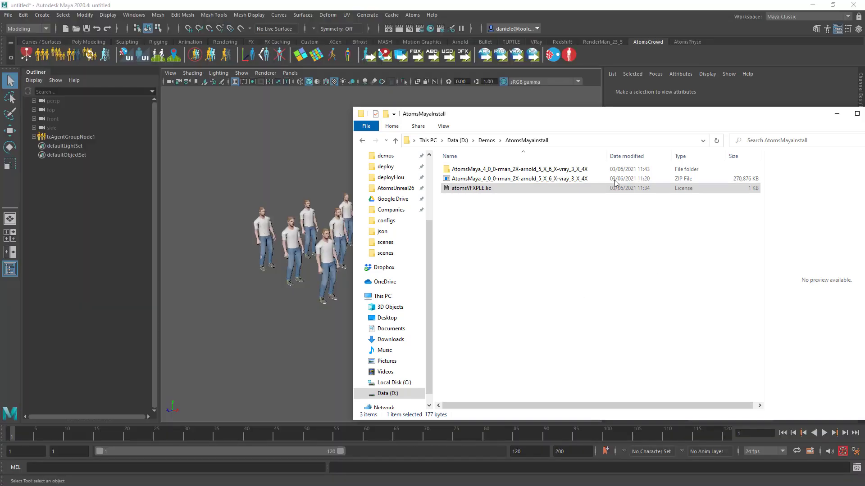
Switch to File Explorer and go to the folder %localappdata%/Toolchefs
left_click_drag(549, 117, 492, 132)
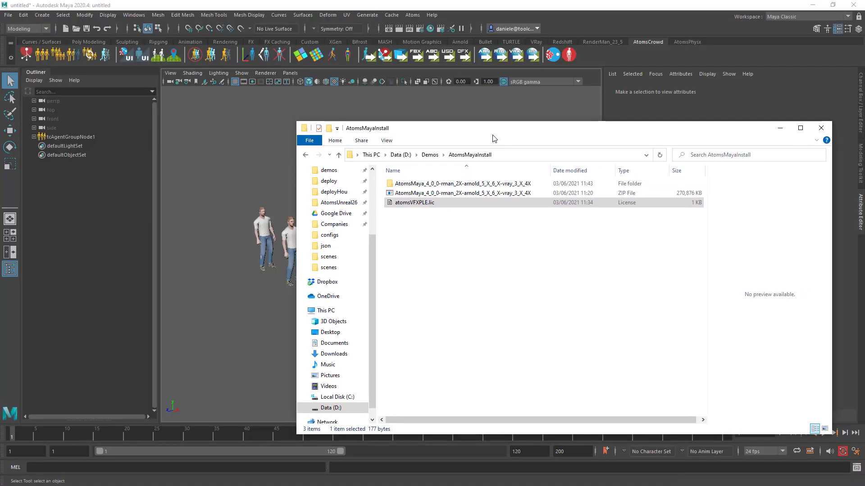
left_click(503, 155)
type("%")
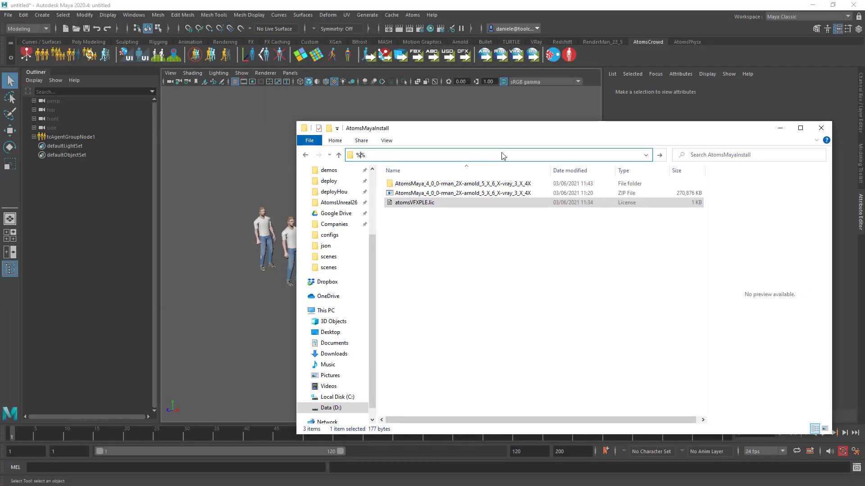
type("localappdata%/To")
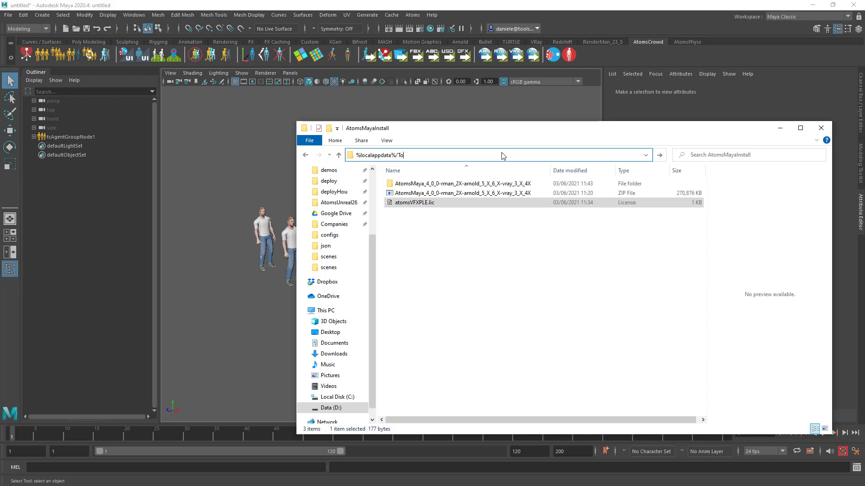
type("olchefs")
key("Return")
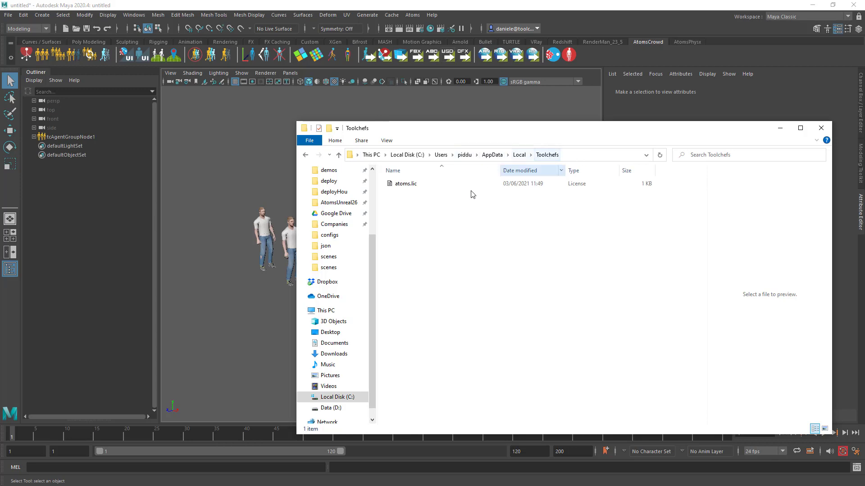
Open atoms.lic in Notepad++ and examine the host ID and product name in the license text
left_click(406, 187)
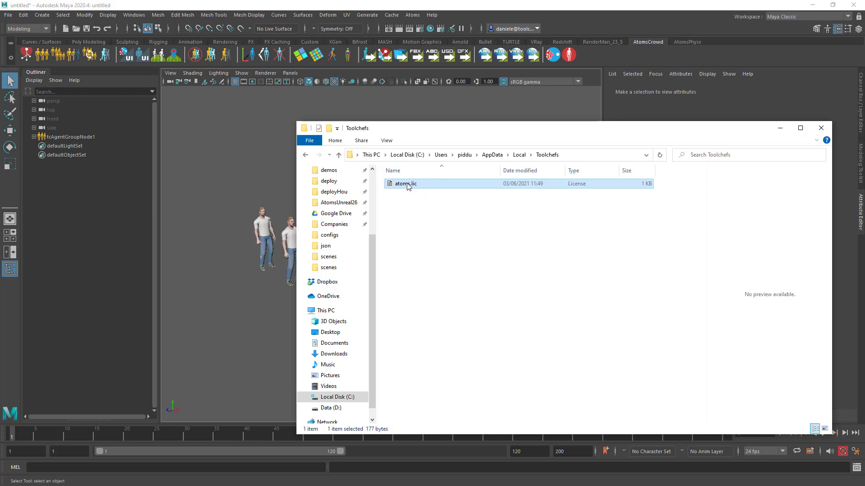
right_click(408, 183)
left_click(437, 239)
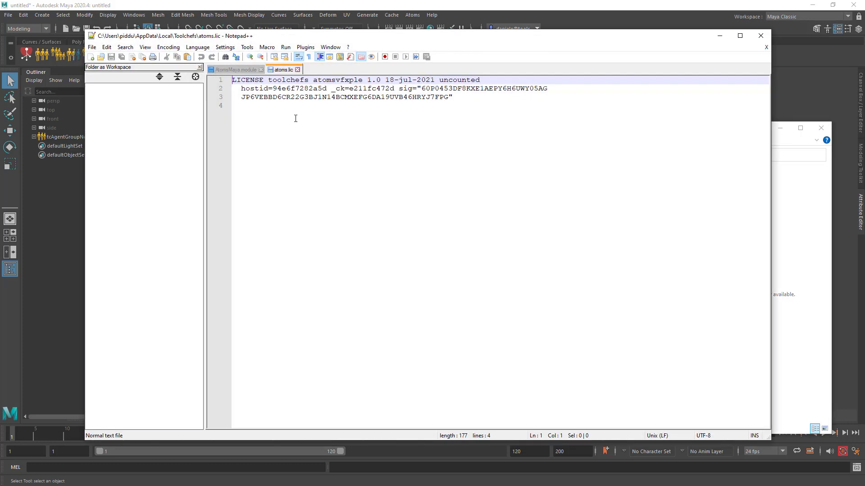
left_click(281, 97)
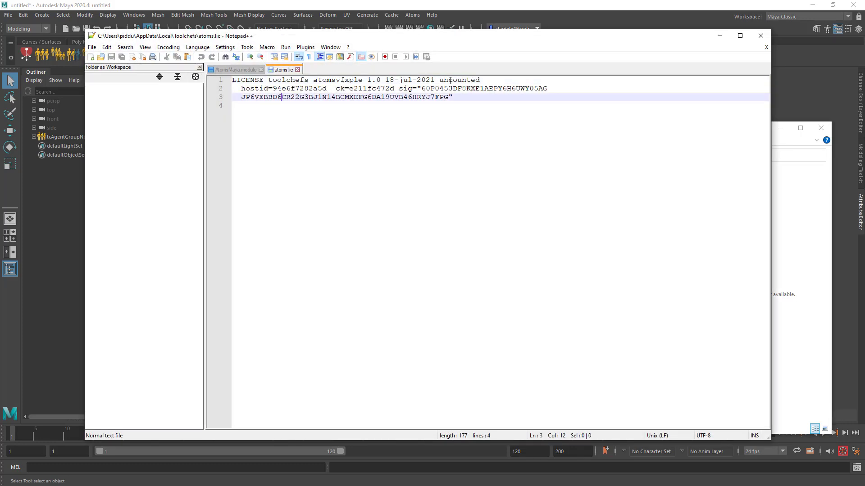
left_click_drag(273, 88, 319, 90)
left_click(317, 88)
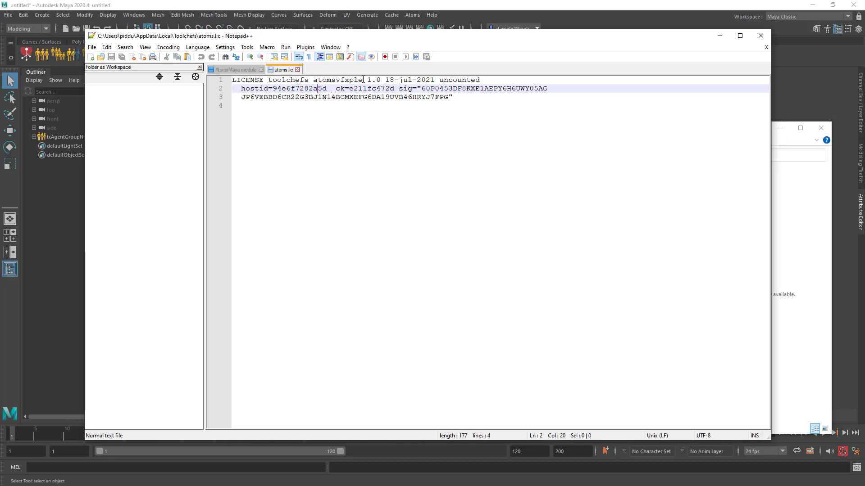
left_click_drag(363, 80, 318, 80)
left_click(331, 80)
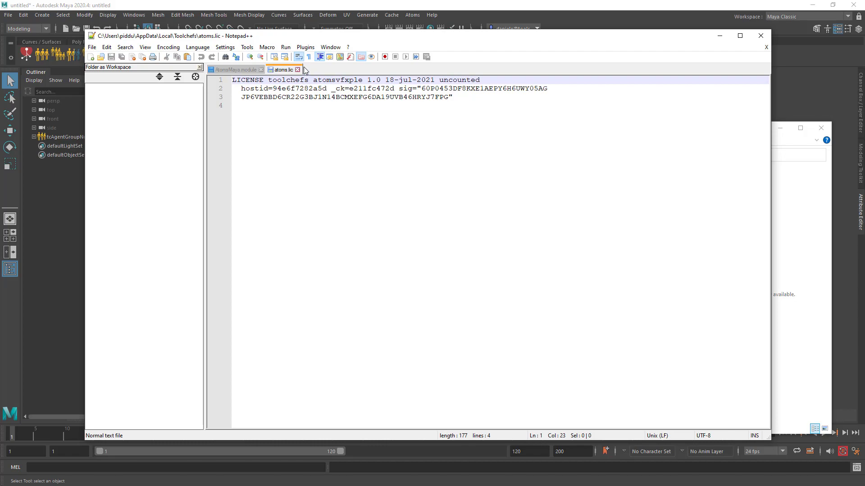